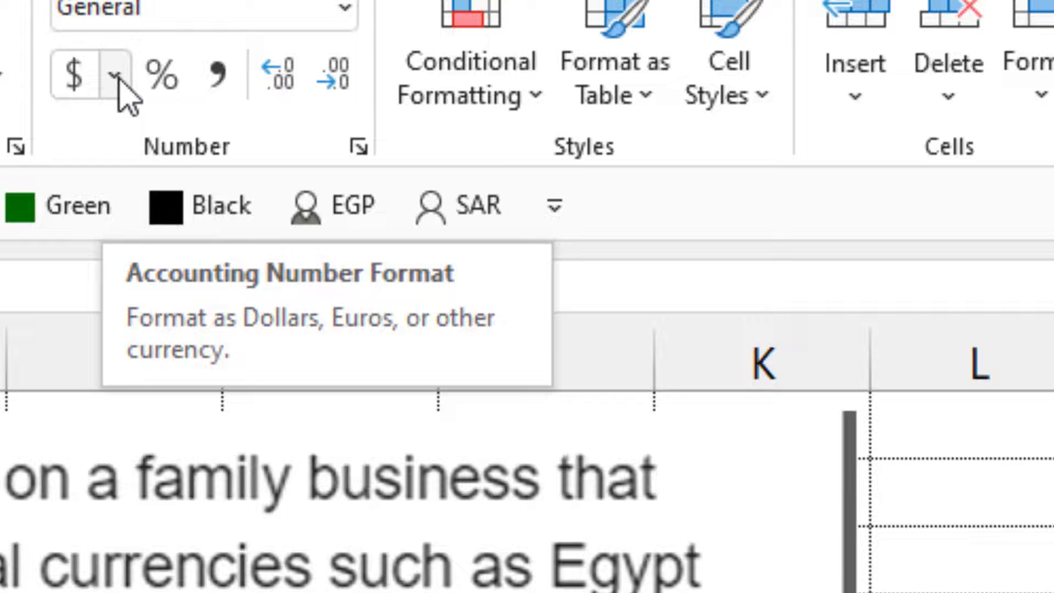
Show the accounting currency drop-down, listing only dollar, pound, euro, yuan and Swiss franc
{"action": "left_click", "coordinate": [116, 75]}
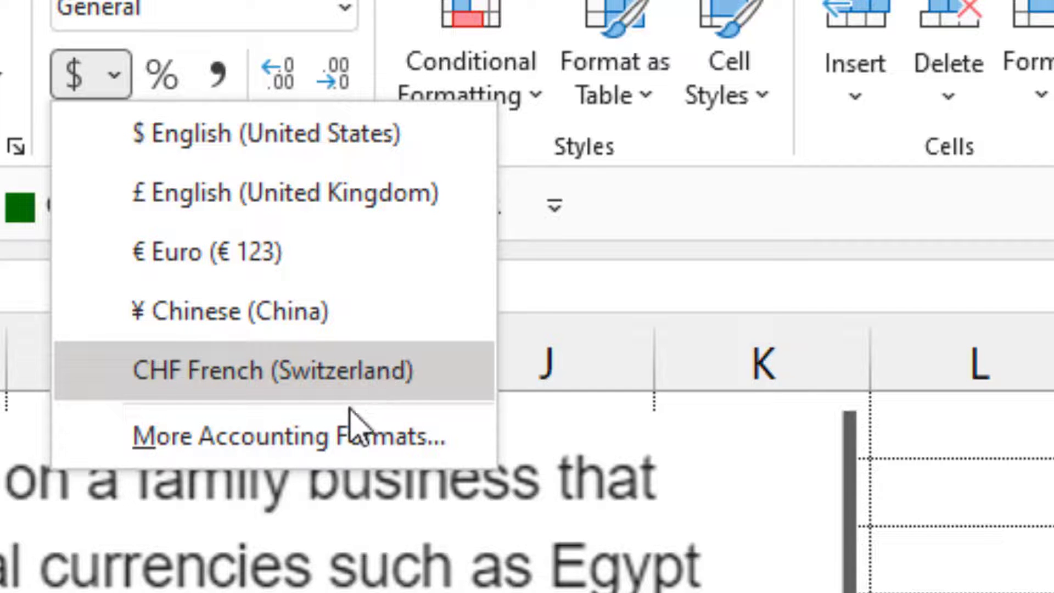
Find and select SAR in Format Cells' Currency symbol list, previewing SAR 12,345.00, then close
{"action": "left_click", "coordinate": [317, 433]}
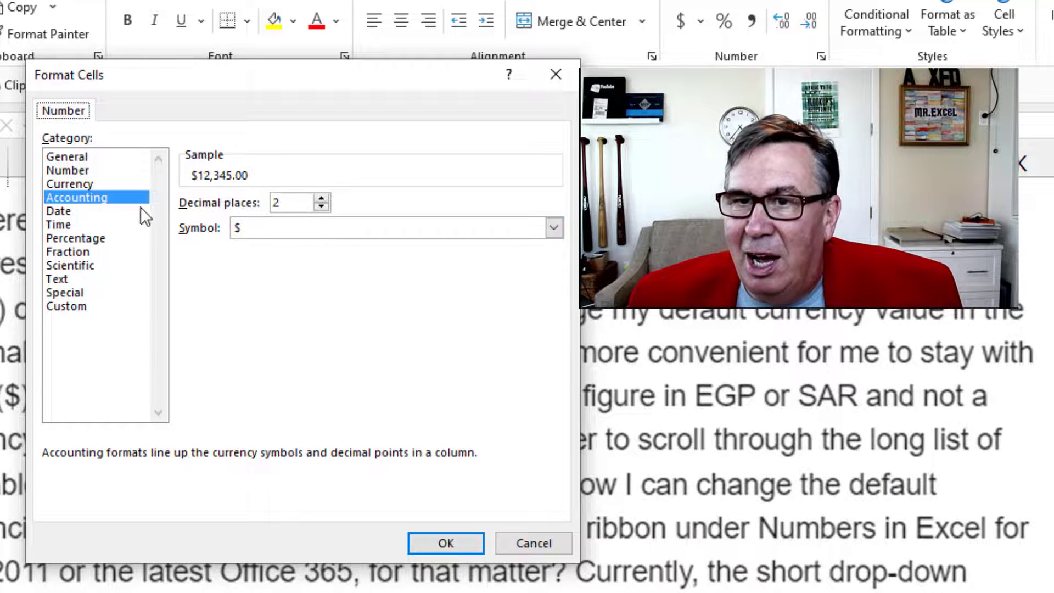
{"action": "left_click", "coordinate": [87, 183]}
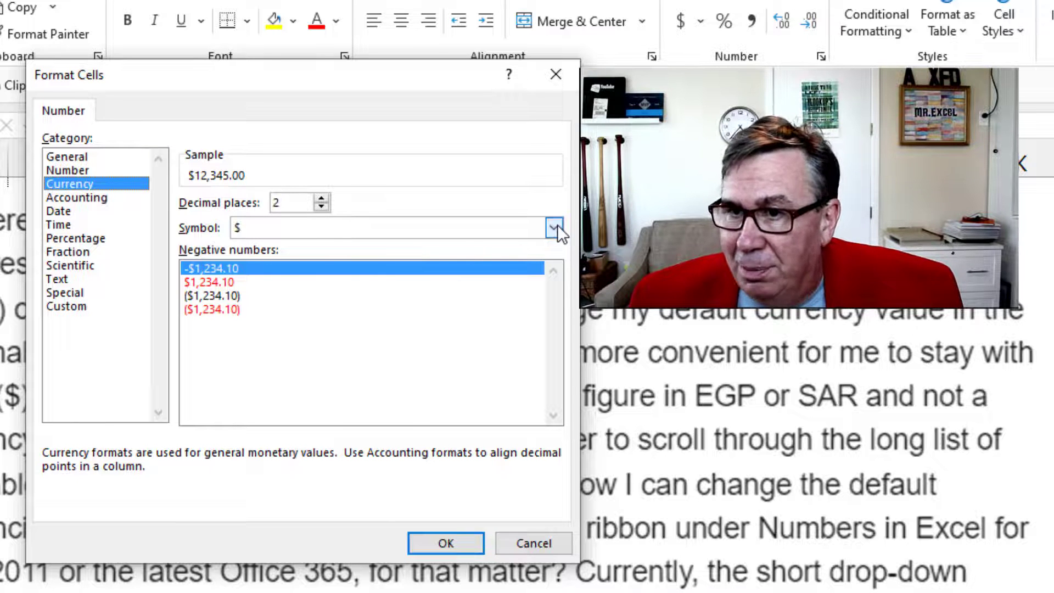
{"action": "left_click", "coordinate": [554, 228]}
{"action": "mouse_move", "coordinate": [555, 262]}
{"action": "left_mouse_down"}
{"action": "mouse_move", "coordinate": [552, 480]}
{"action": "mouse_move", "coordinate": [554, 446]}
{"action": "left_mouse_up"}
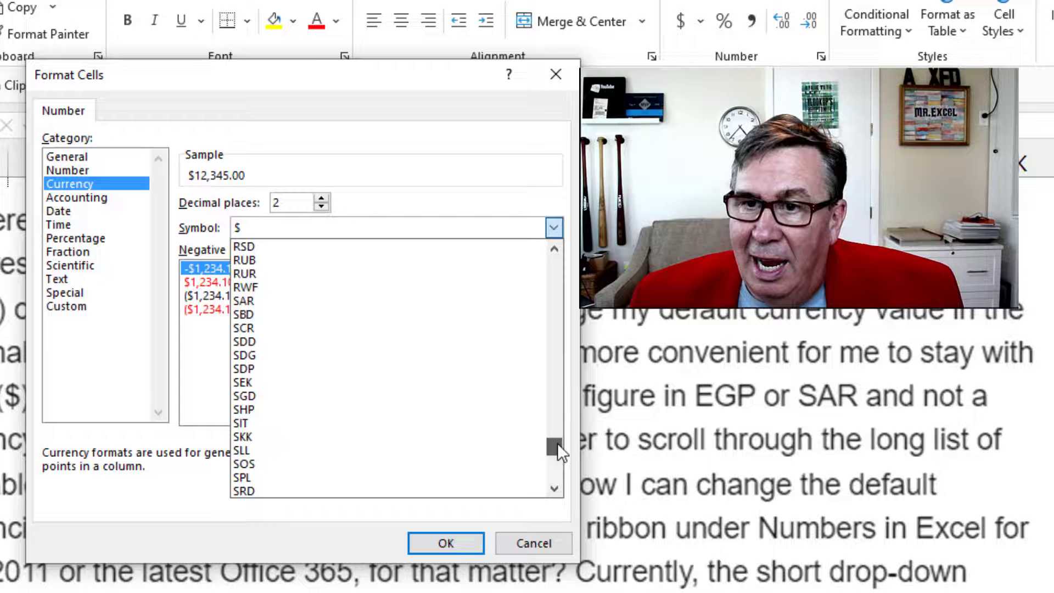
{"action": "left_click", "coordinate": [253, 301]}
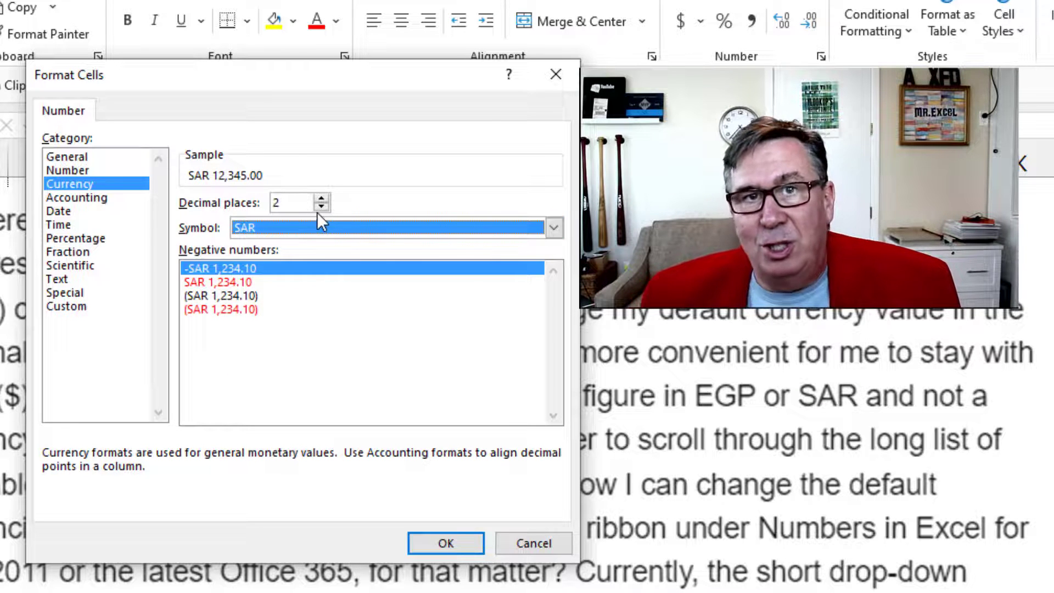
{"action": "left_click", "coordinate": [532, 538]}
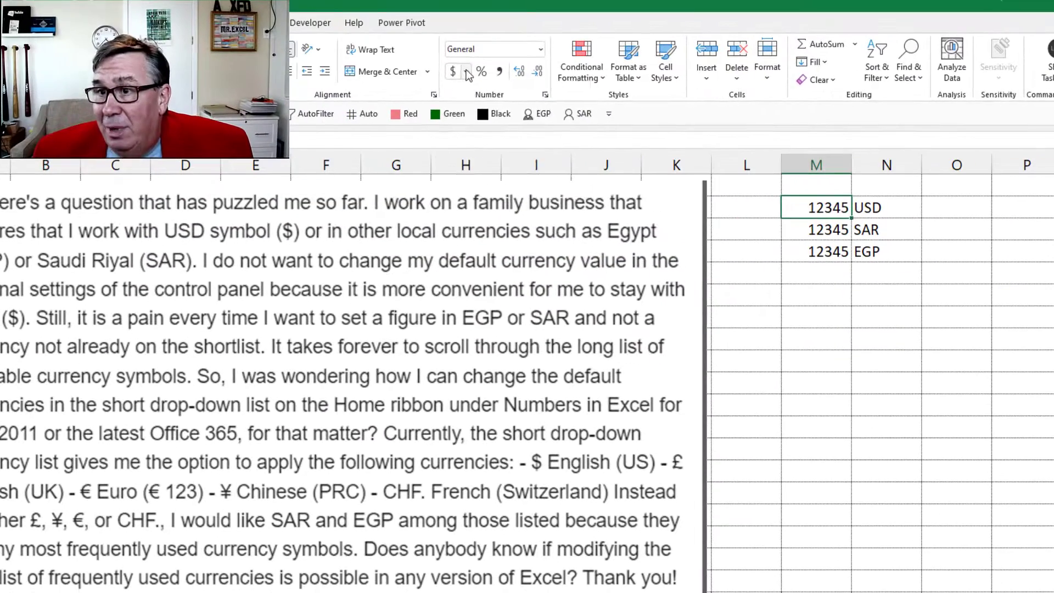
Bring back the short accounting currency list, still showing only the five defaults
{"action": "left_click", "coordinate": [466, 72]}
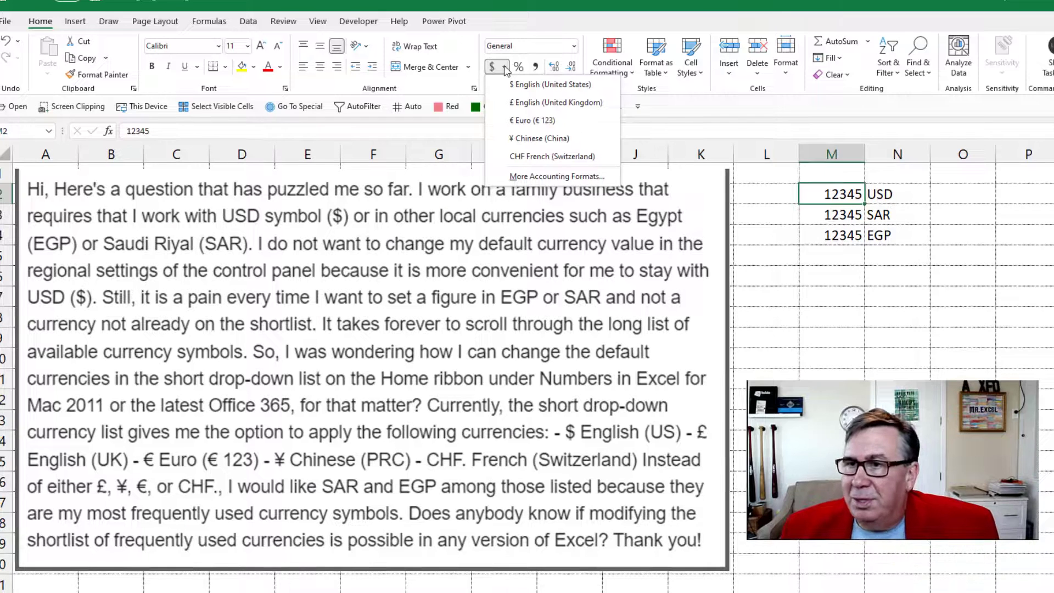
Dismiss the currency list, select M3 beside SAR, and browse the Cell Styles gallery twice
{"action": "left_click", "coordinate": [512, 20]}
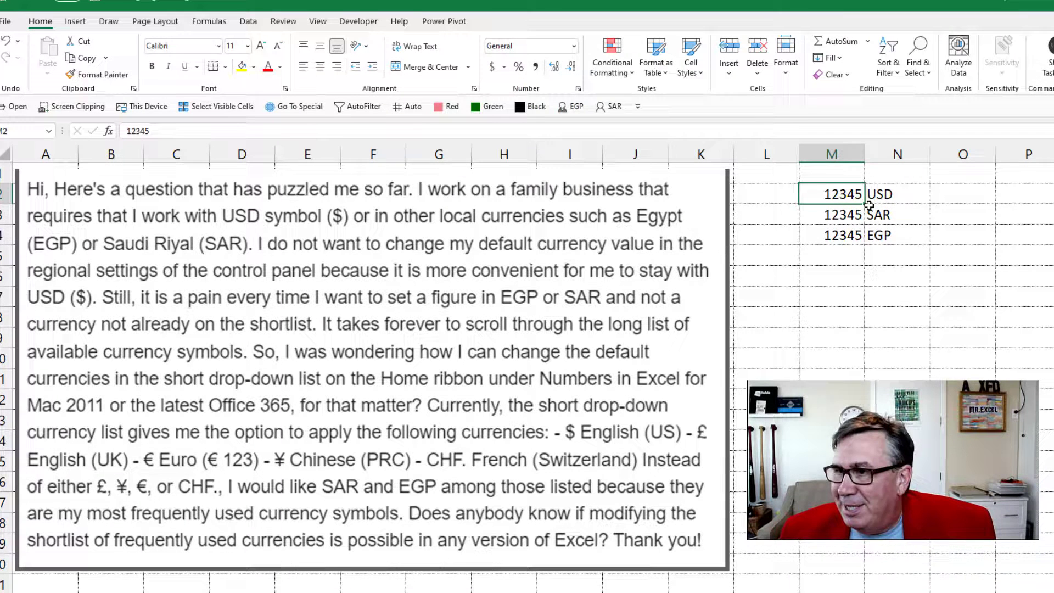
{"action": "left_click", "coordinate": [844, 214]}
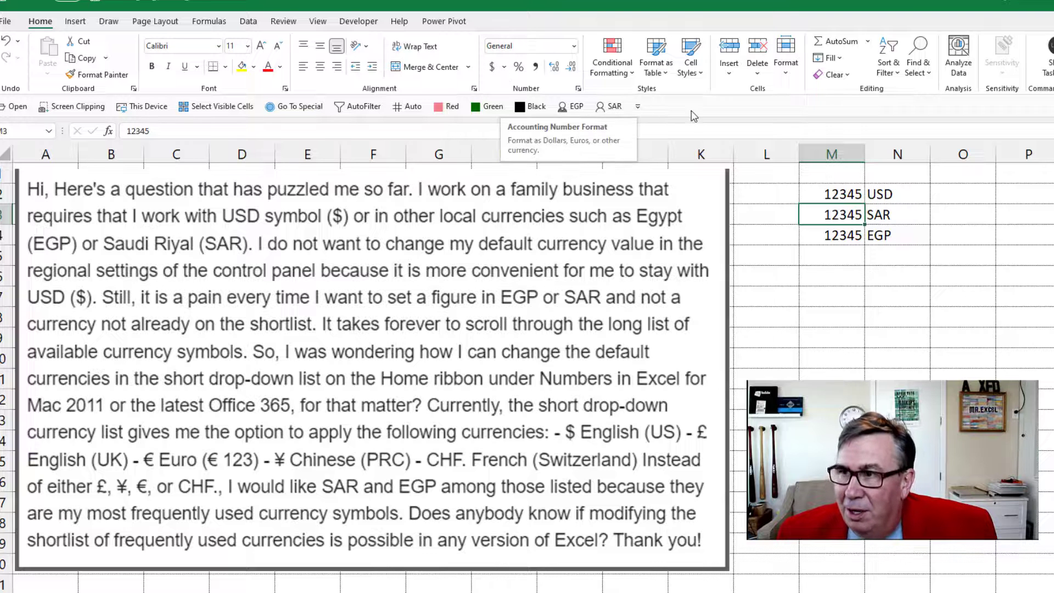
{"action": "left_click", "coordinate": [698, 72]}
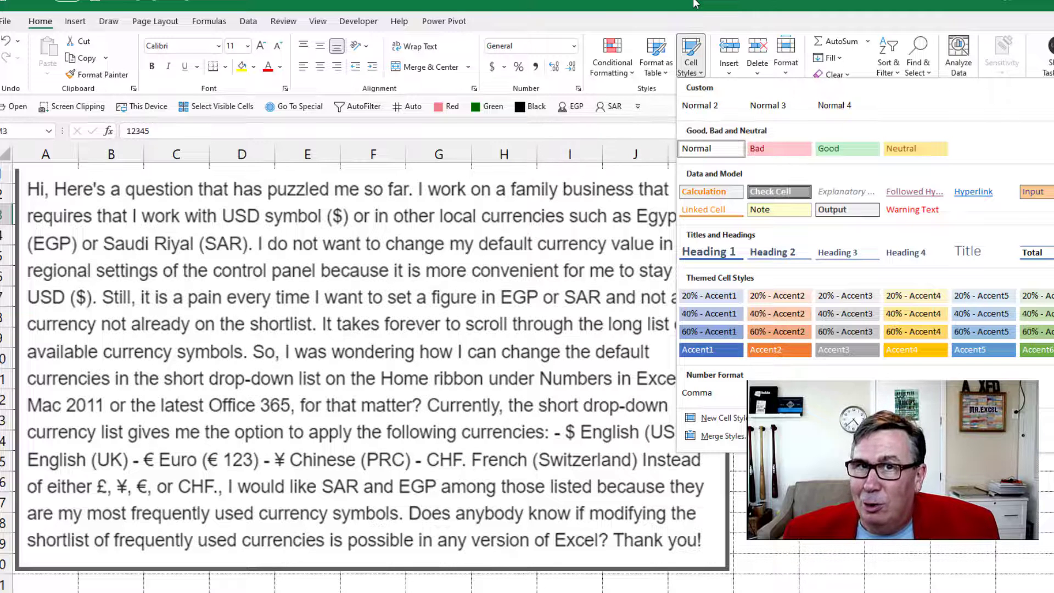
{"action": "left_click", "coordinate": [693, 4]}
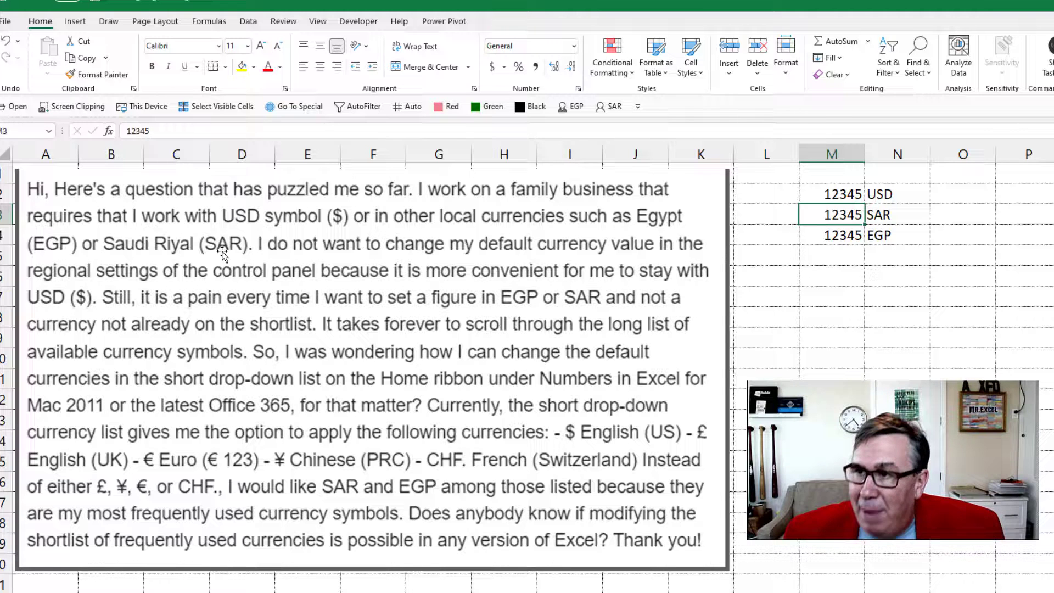
{"action": "left_click", "coordinate": [701, 73]}
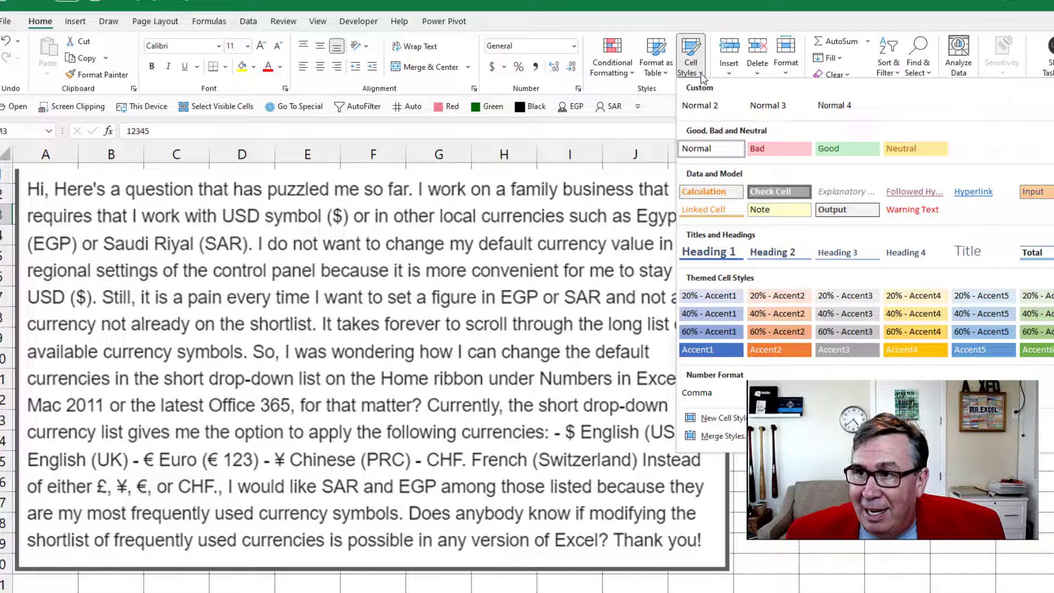
{"action": "left_click", "coordinate": [774, 107]}
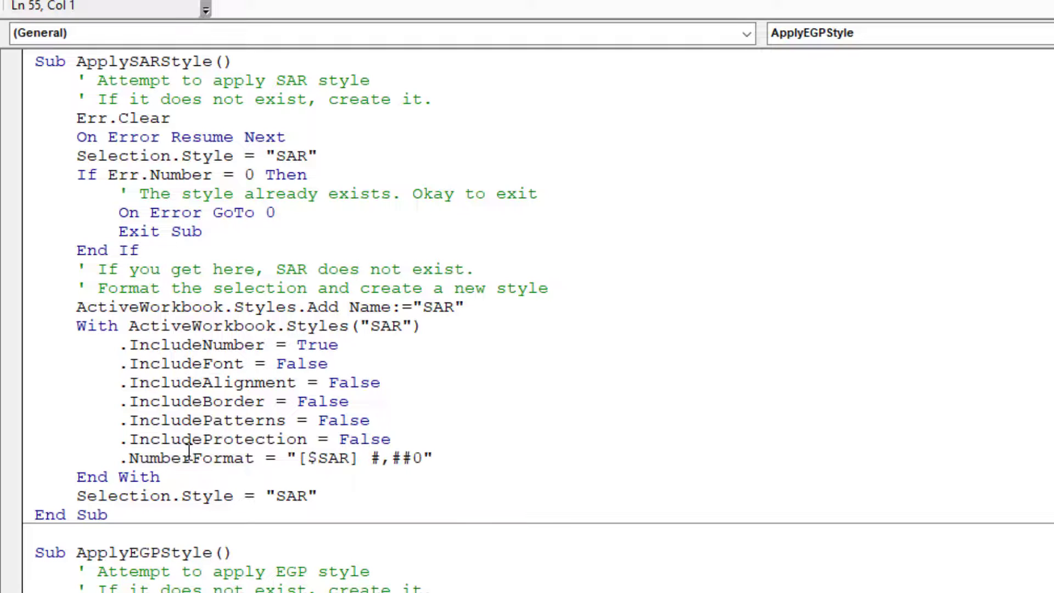
Inspect the ApplySARStyle macro's "[$SAR] #,##0" NumberFormat line in the VBA editor
{"action": "left_click", "coordinate": [303, 456]}
{"action": "scroll", "coordinate": [363, 554], "scroll_direction": "down", "scroll_amount": 3}
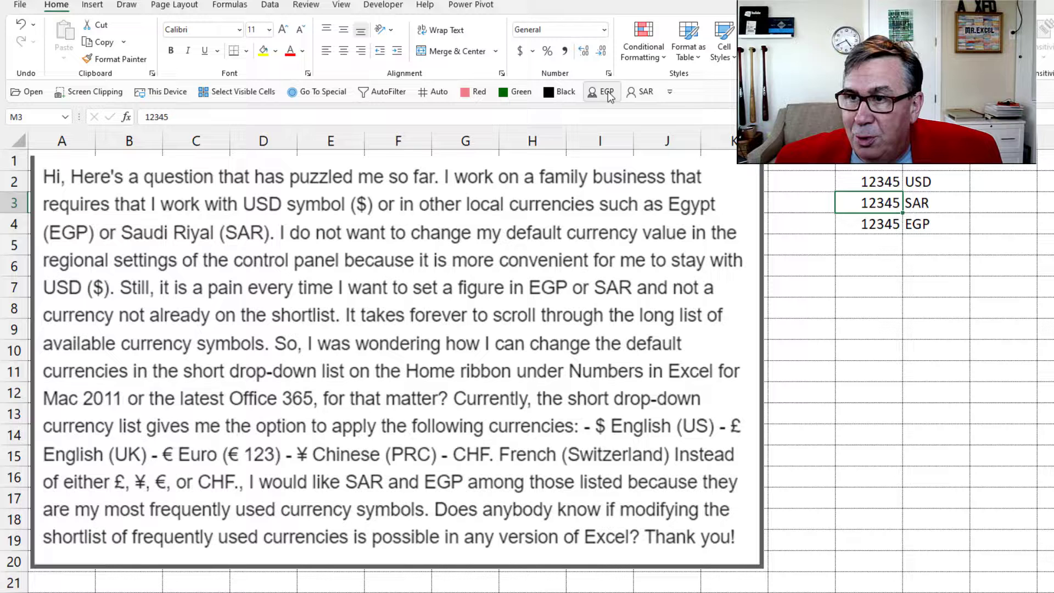
Review the EGP macro shortcut's Modify settings in Quick Access Toolbar options, then cancel unchanged
{"action": "right_click", "coordinate": [608, 92]}
{"action": "left_click", "coordinate": [641, 124]}
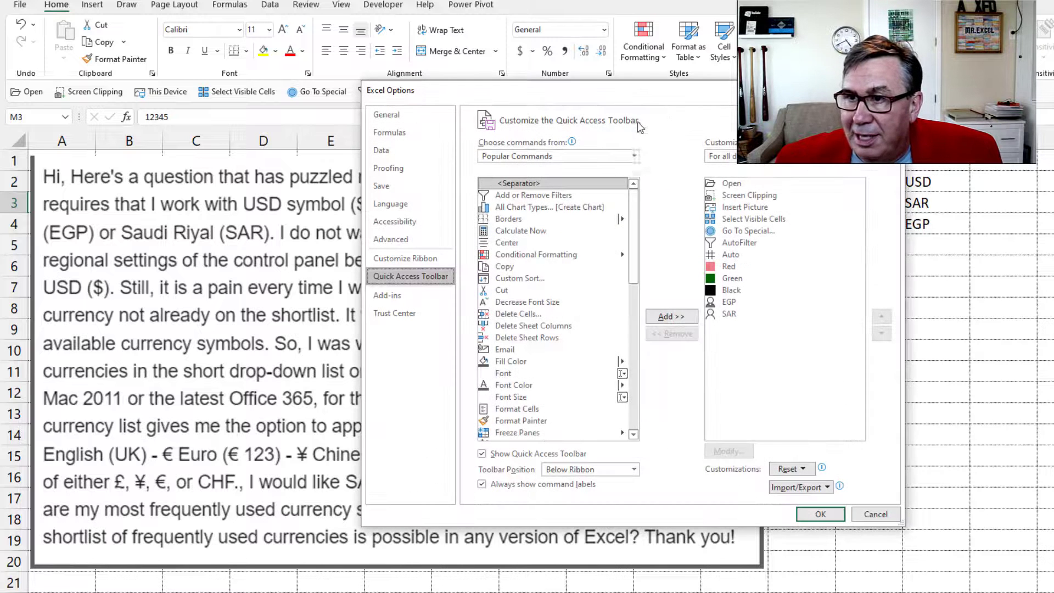
{"action": "left_click", "coordinate": [634, 156]}
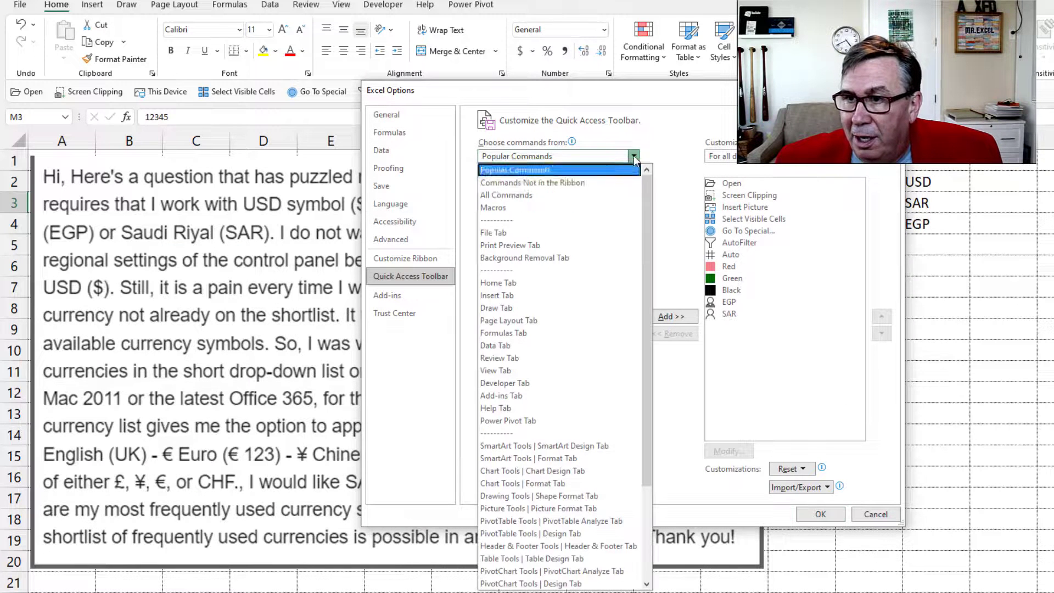
{"action": "left_click", "coordinate": [517, 208]}
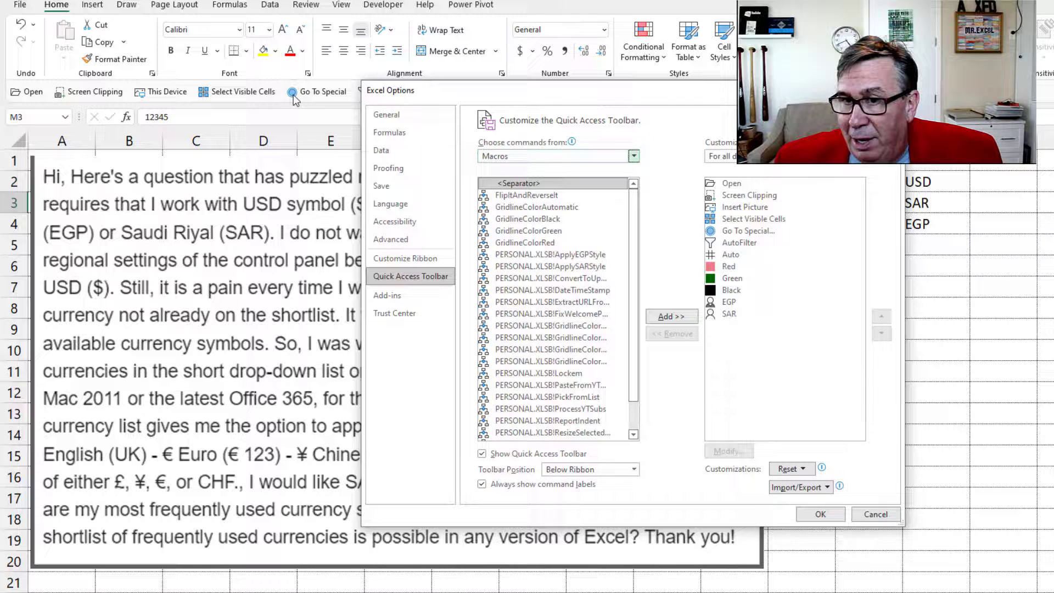
{"action": "left_click_drag", "start_coordinate": [427, 91], "coordinate": [438, 147]}
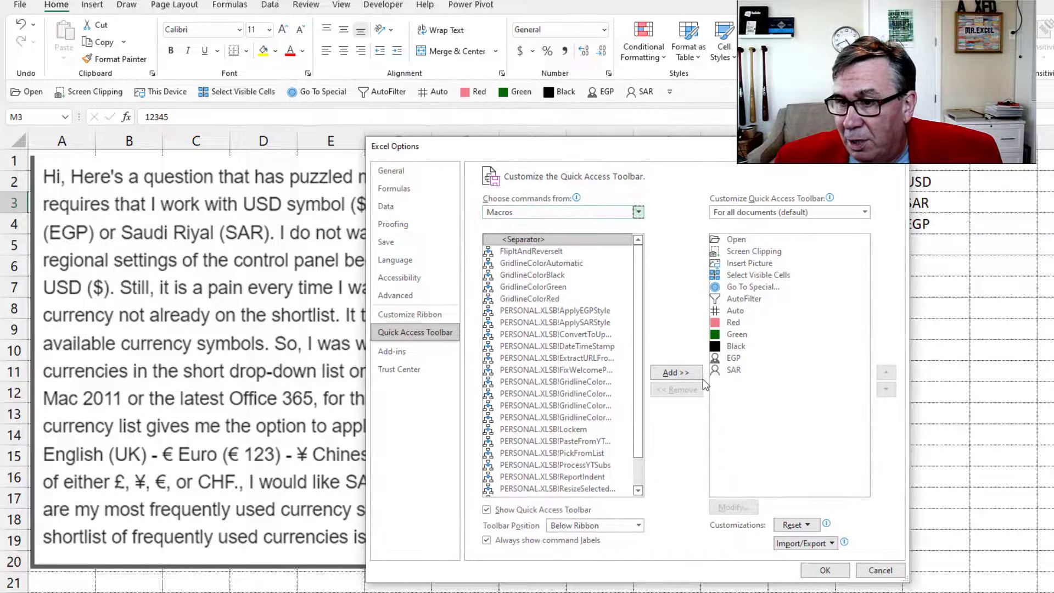
{"action": "left_click", "coordinate": [734, 358]}
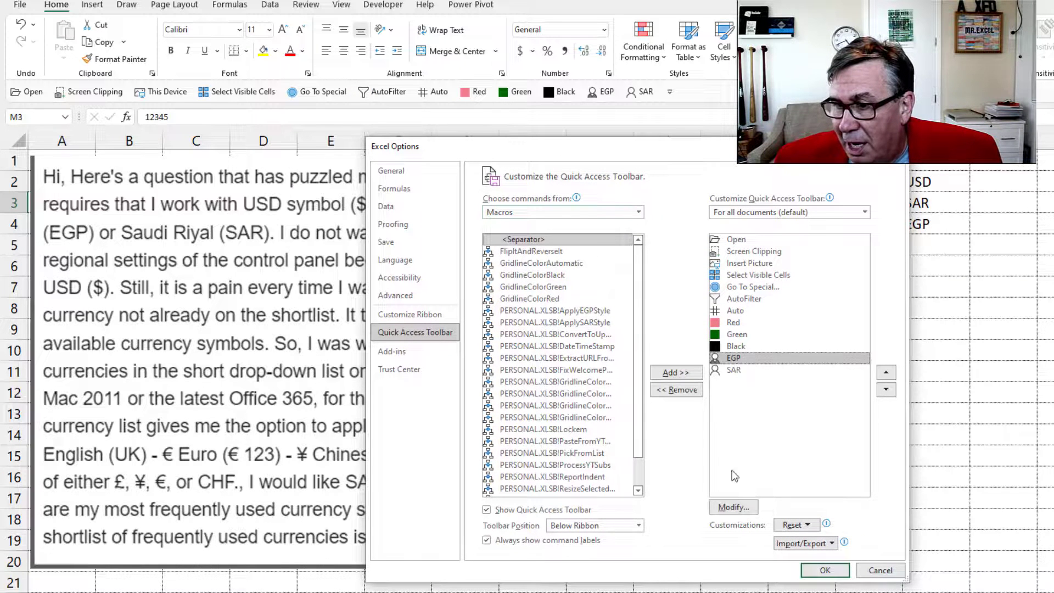
{"action": "left_click", "coordinate": [734, 507]}
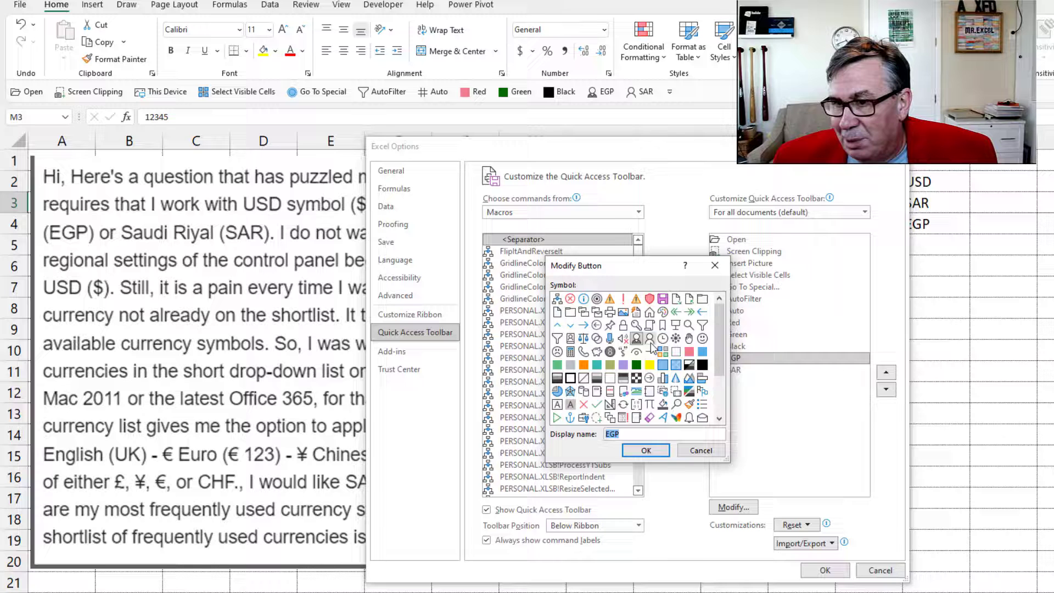
{"action": "left_click", "coordinate": [692, 452]}
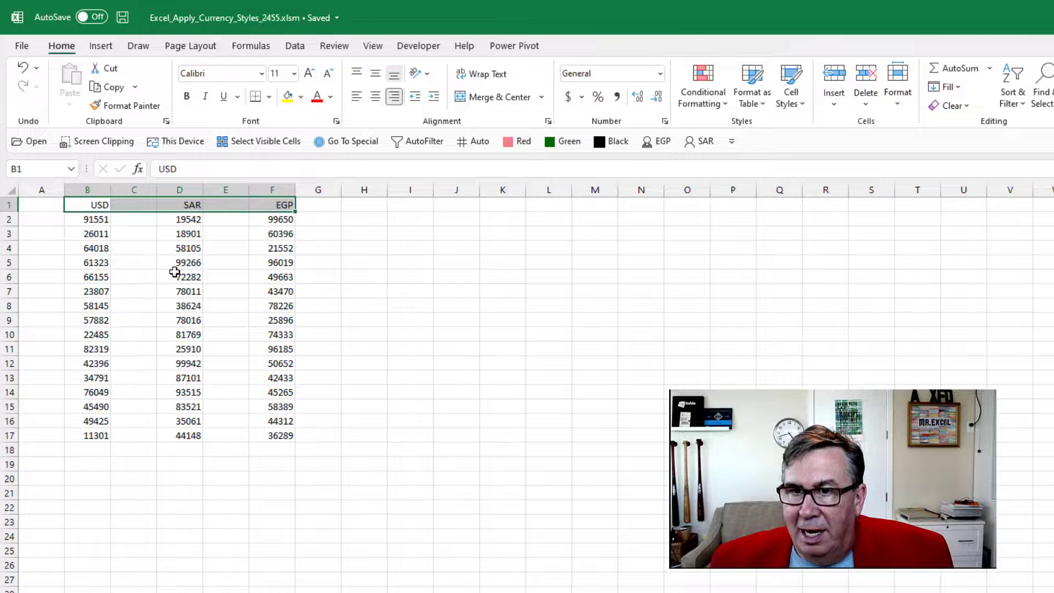
Apply the SAR currency cell style to the column D values, confirming the style exists
{"action": "left_click", "coordinate": [187, 223]}
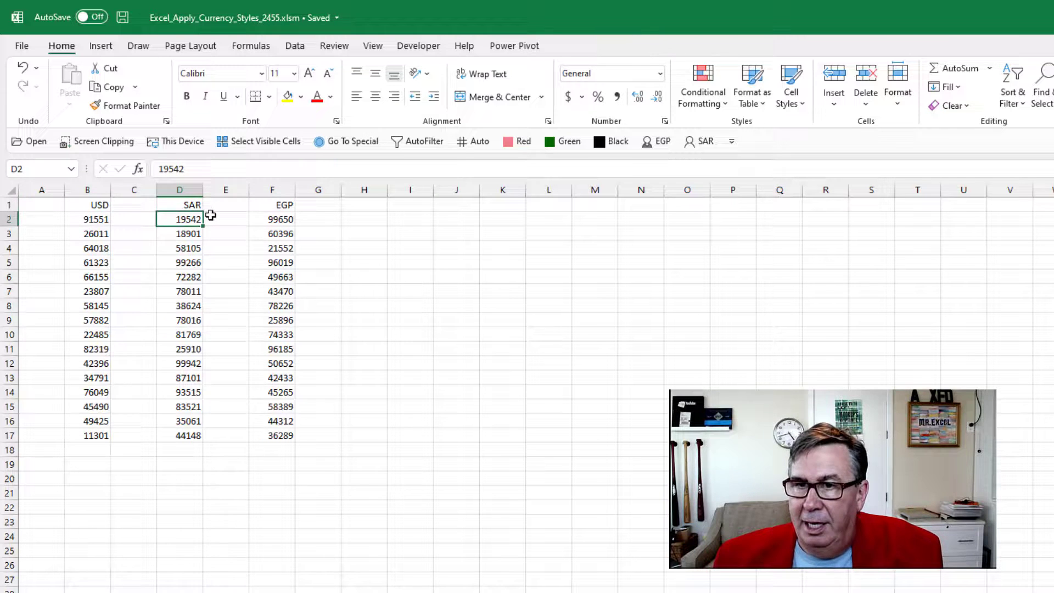
{"action": "key", "text": "ctrl+shift+Down"}
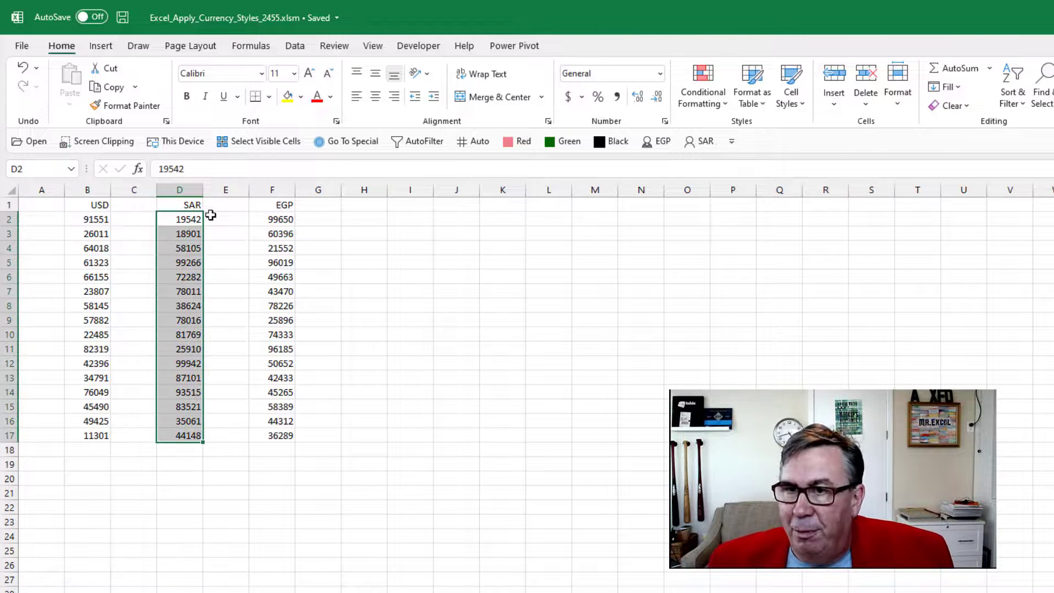
{"action": "left_click", "coordinate": [794, 108]}
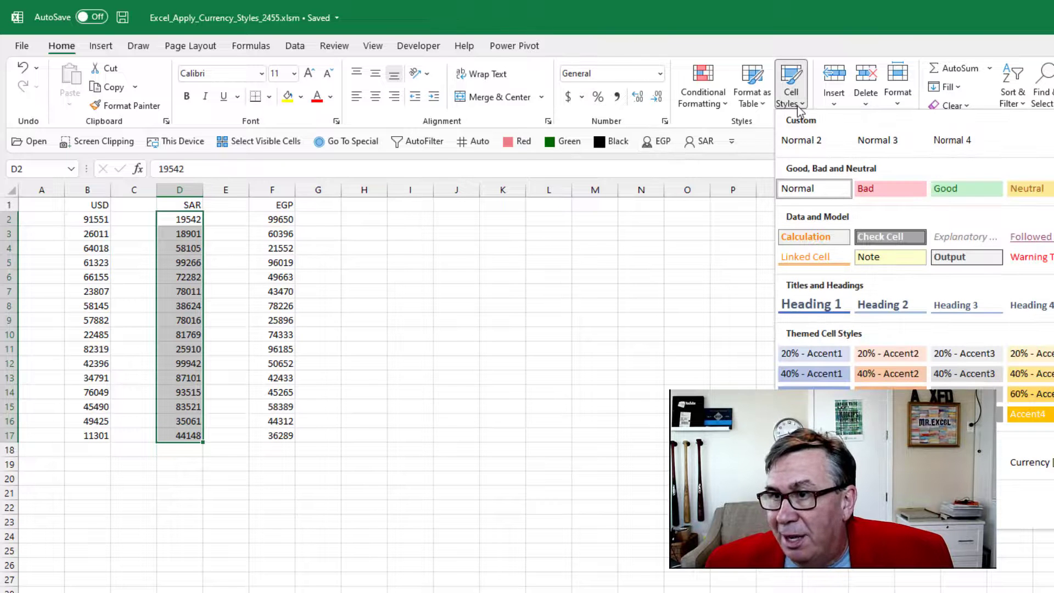
{"action": "left_click", "coordinate": [763, 19]}
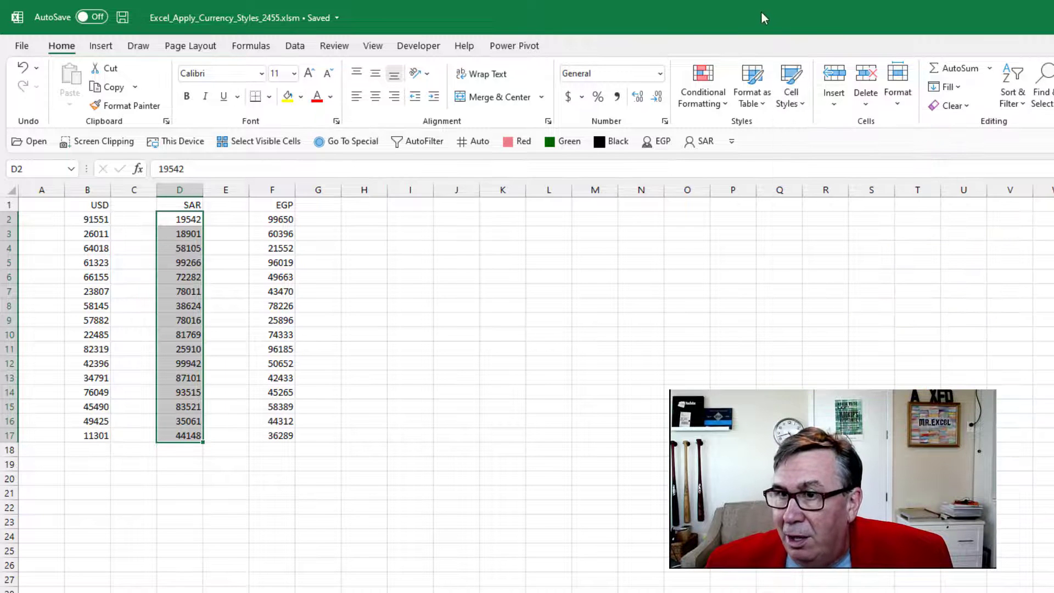
{"action": "left_click", "coordinate": [708, 142]}
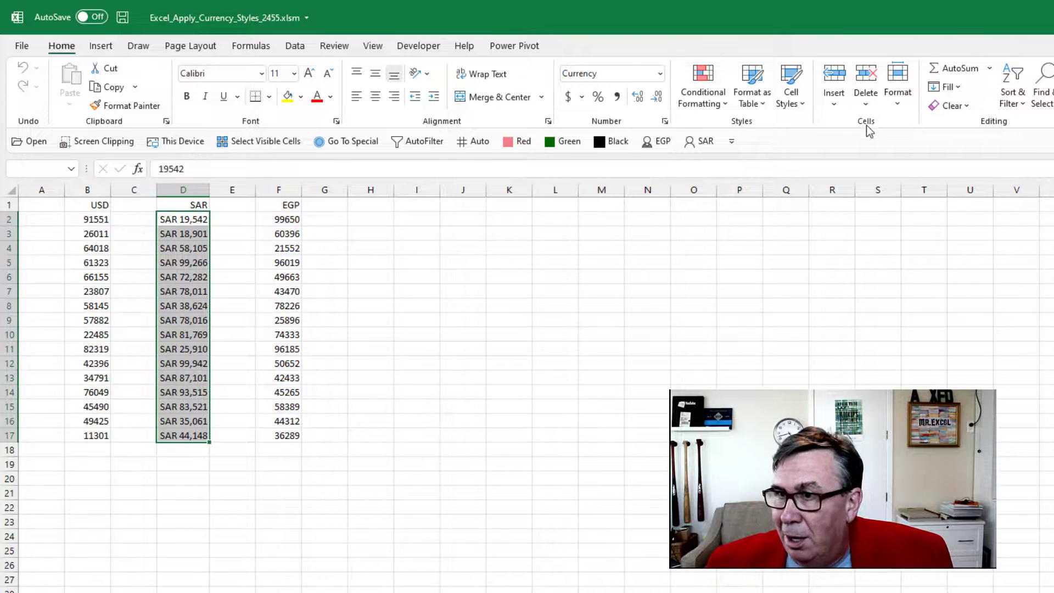
{"action": "left_click", "coordinate": [799, 102]}
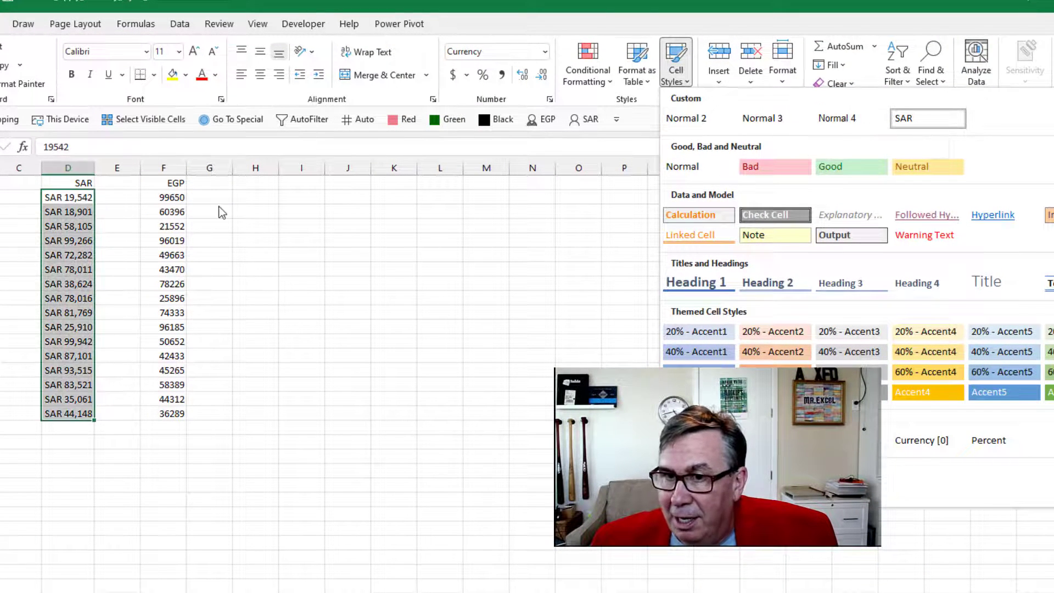
{"action": "key", "text": "Escape"}
Apply the EGP currency cell style to the column F values
{"action": "left_click_drag", "start_coordinate": [174, 197], "coordinate": [183, 413]}
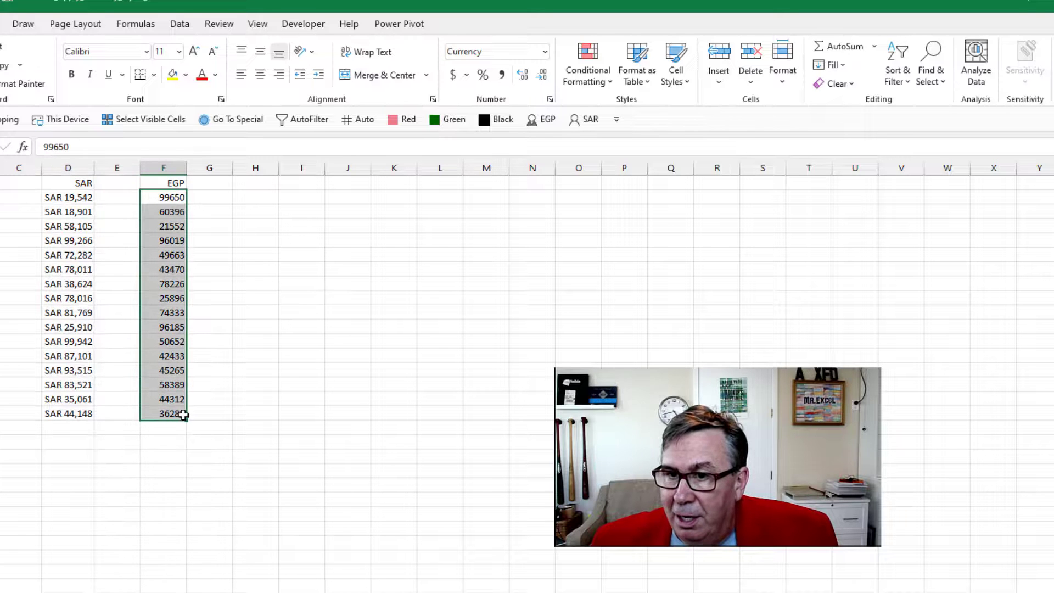
{"action": "left_click", "coordinate": [546, 124]}
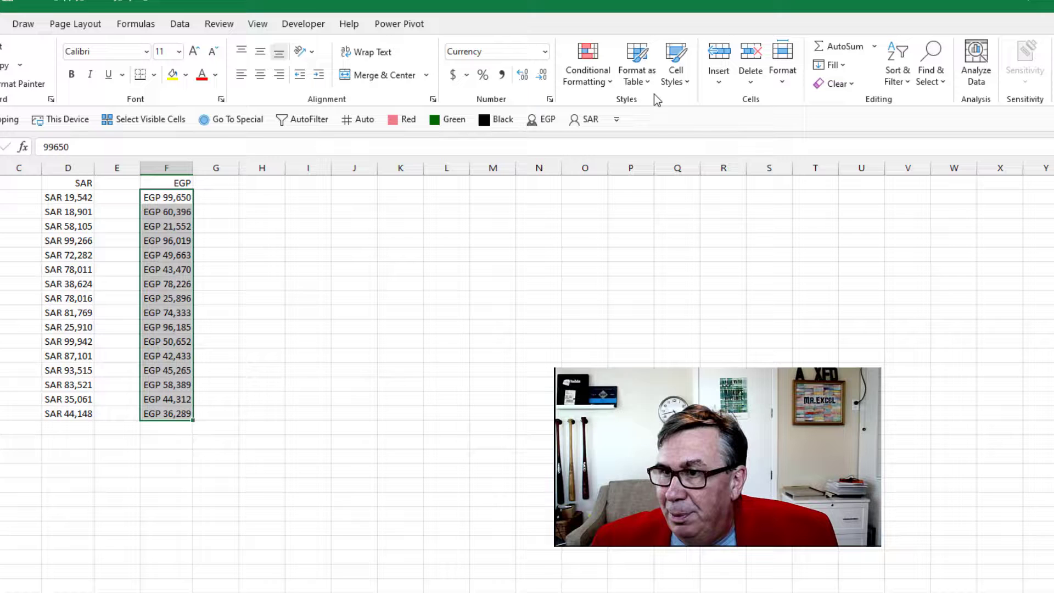
{"action": "left_click", "coordinate": [676, 63]}
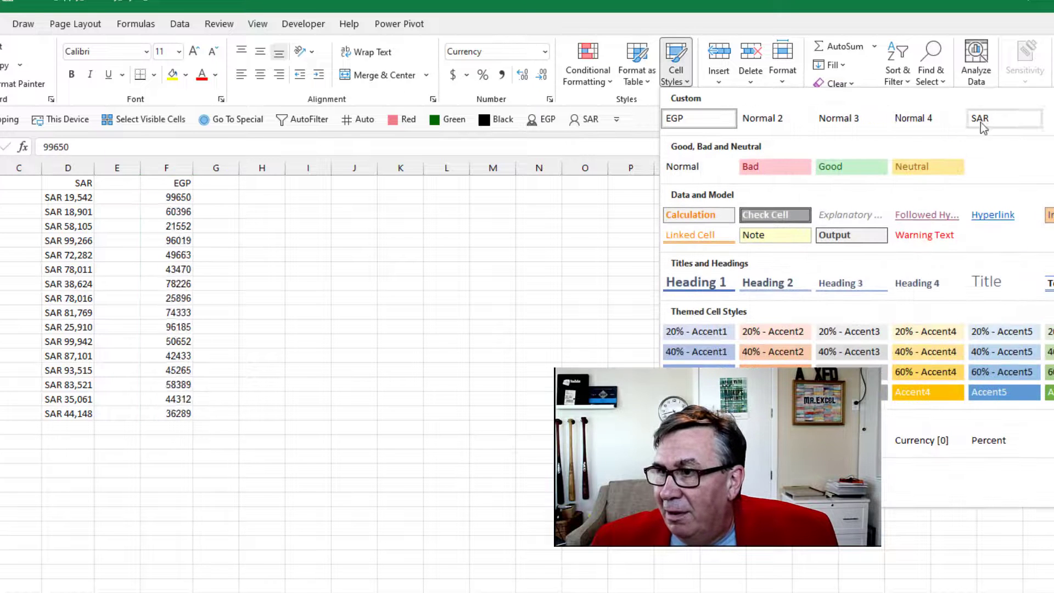
{"action": "left_click", "coordinate": [711, 124]}
{"action": "left_click", "coordinate": [291, 231]}
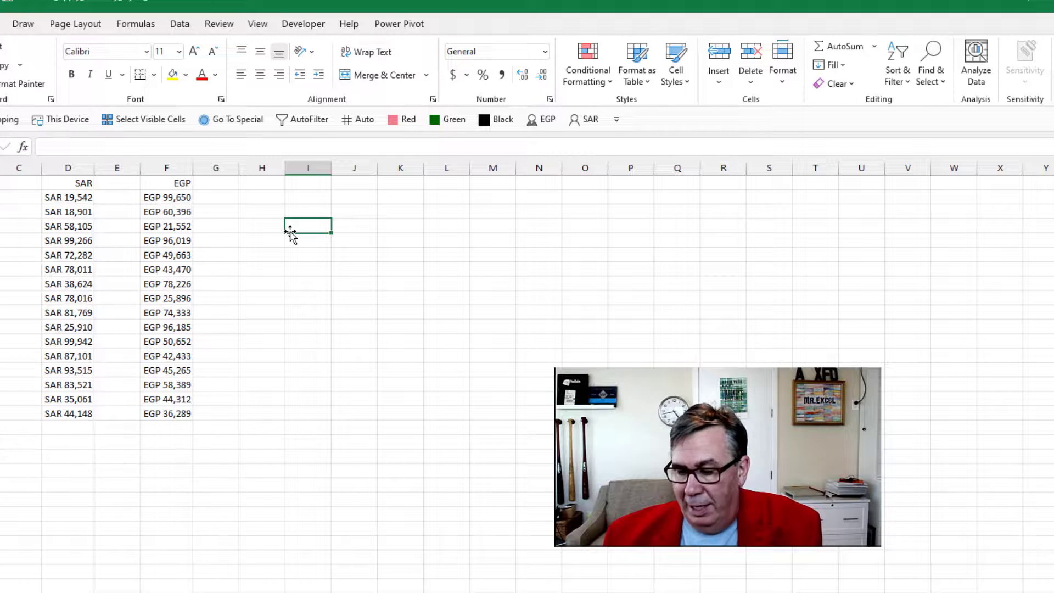
On a fresh worksheet, fill E4:Q25 with 1234
{"action": "key", "text": "ctrl+Page_Down"}
{"action": "left_click_drag", "start_coordinate": [91, 229], "coordinate": [667, 528]}
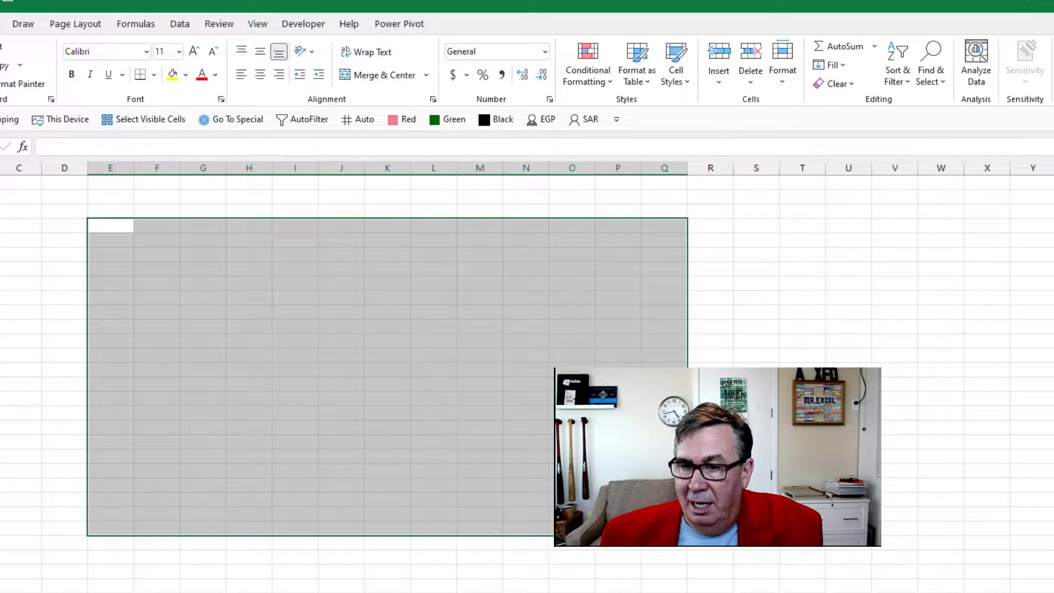
{"action": "type", "text": "1234"}
{"action": "key", "text": "ctrl+Return"}
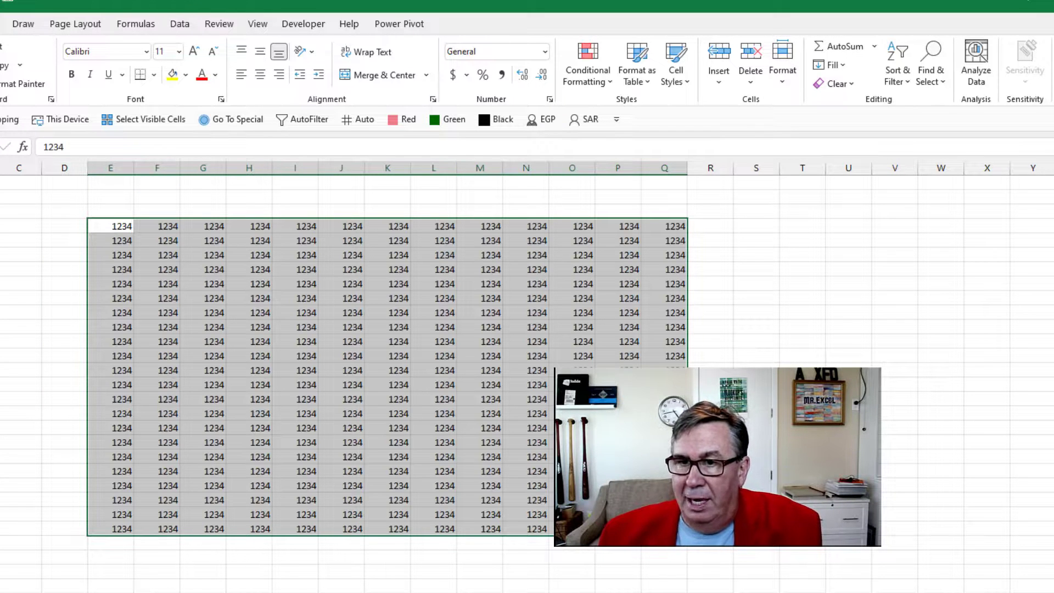
Apply the EGP cell style to column E from E4 downward
{"action": "left_click", "coordinate": [110, 225]}
{"action": "key", "text": "ctrl+shift+Down"}
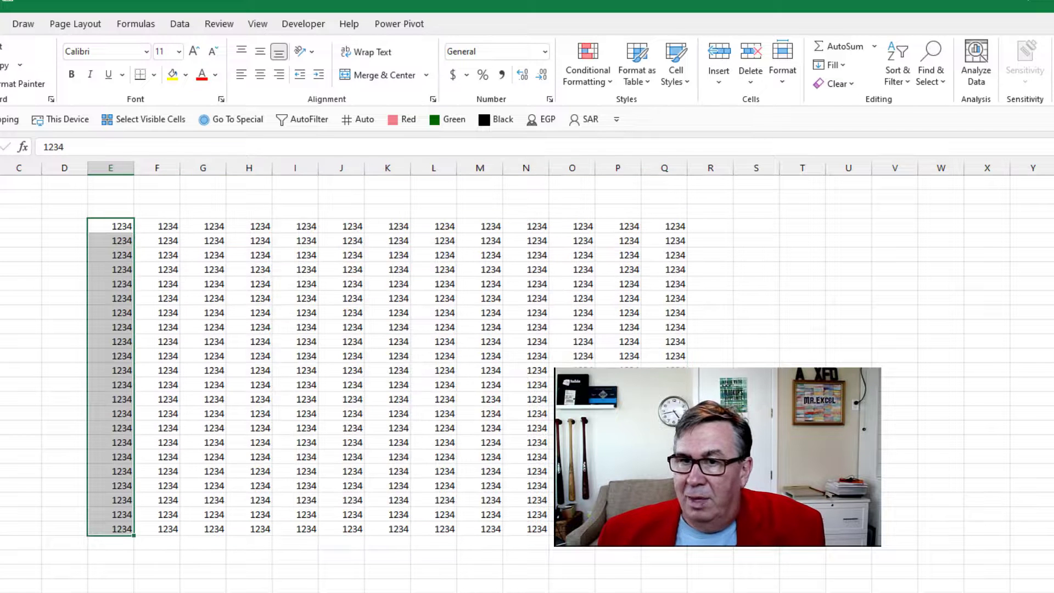
{"action": "left_click", "coordinate": [685, 84]}
{"action": "key", "text": "Escape"}
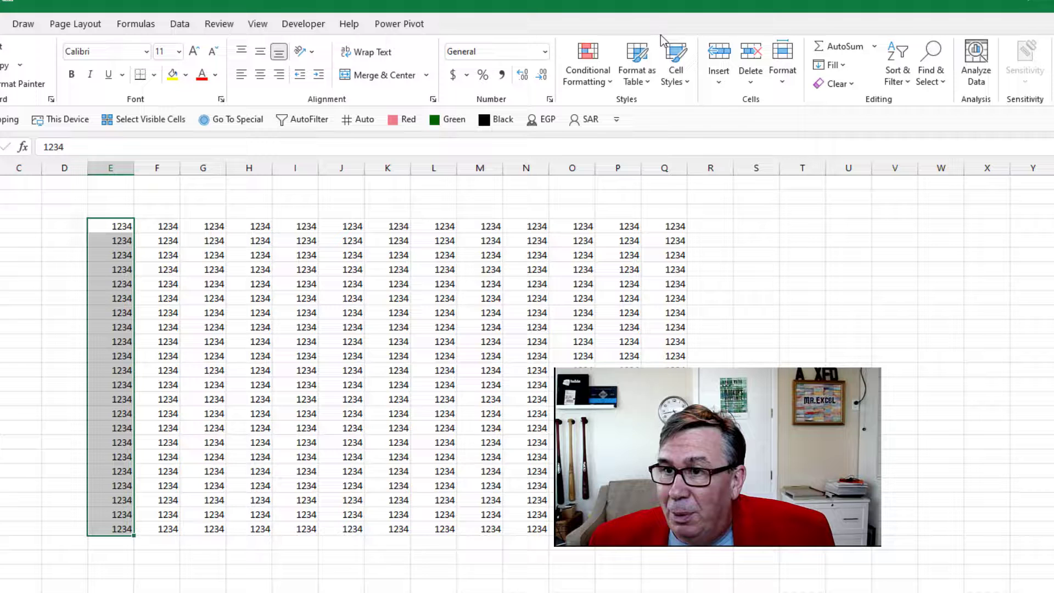
{"action": "left_click", "coordinate": [540, 119]}
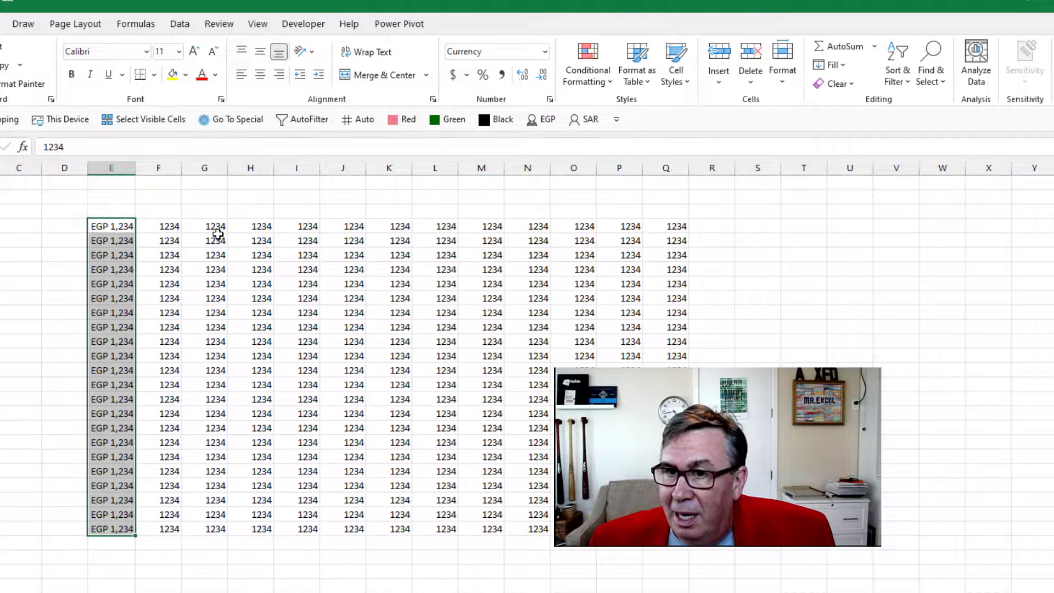
Style G5:G24 as SAR, K6:K23 as EGP, and N6:O22 as SAR
{"action": "left_click_drag", "start_coordinate": [215, 240], "coordinate": [220, 514]}
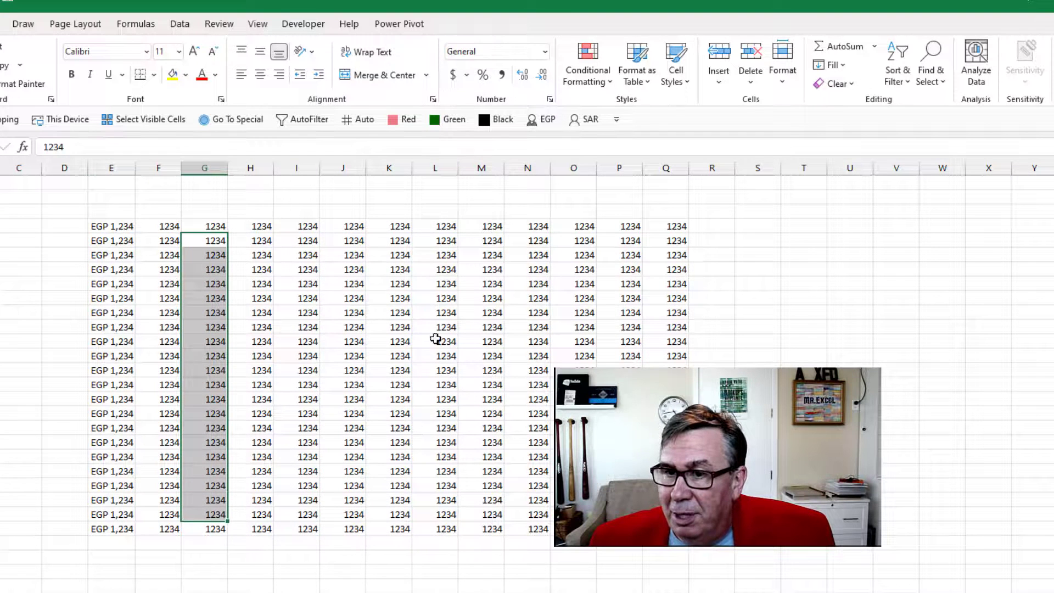
{"action": "left_click", "coordinate": [586, 120]}
{"action": "left_click_drag", "start_coordinate": [393, 248], "coordinate": [401, 485]}
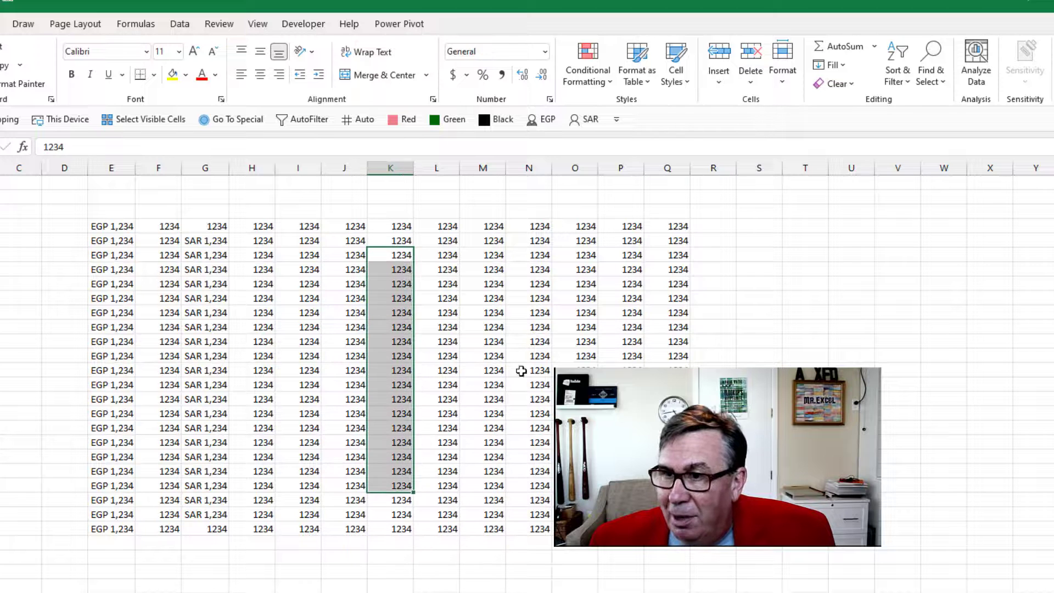
{"action": "left_click", "coordinate": [681, 83]}
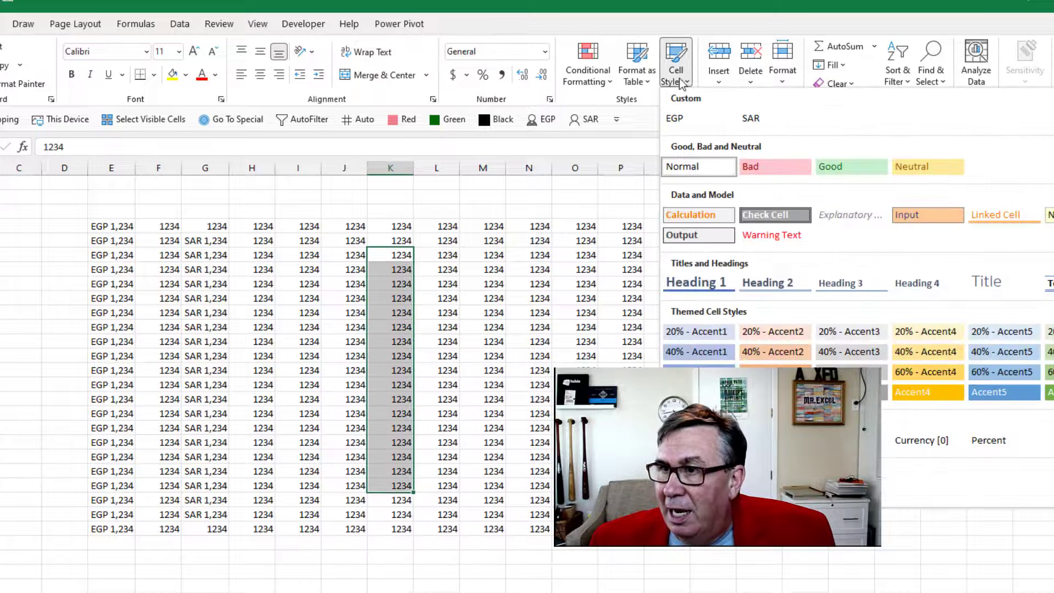
{"action": "left_click", "coordinate": [678, 115]}
{"action": "left_click_drag", "start_coordinate": [542, 245], "coordinate": [576, 457]}
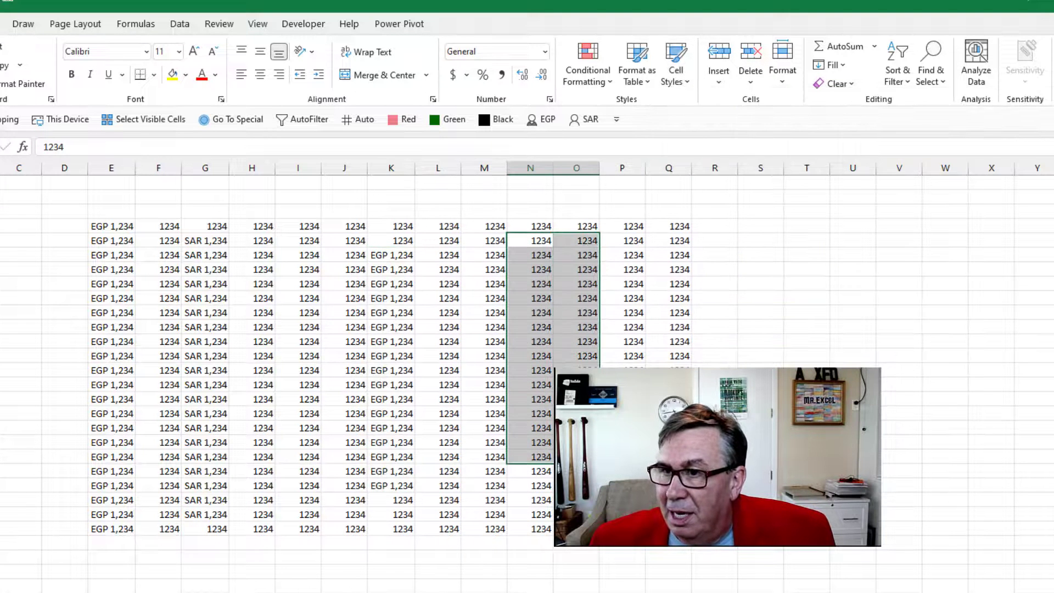
{"action": "left_click", "coordinate": [681, 83]}
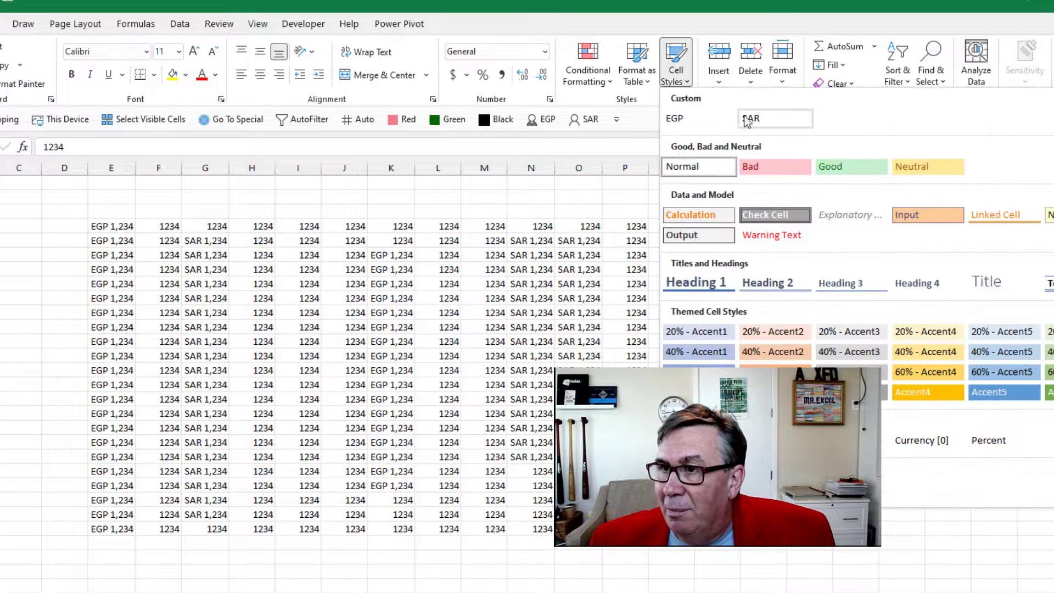
{"action": "left_click", "coordinate": [747, 118]}
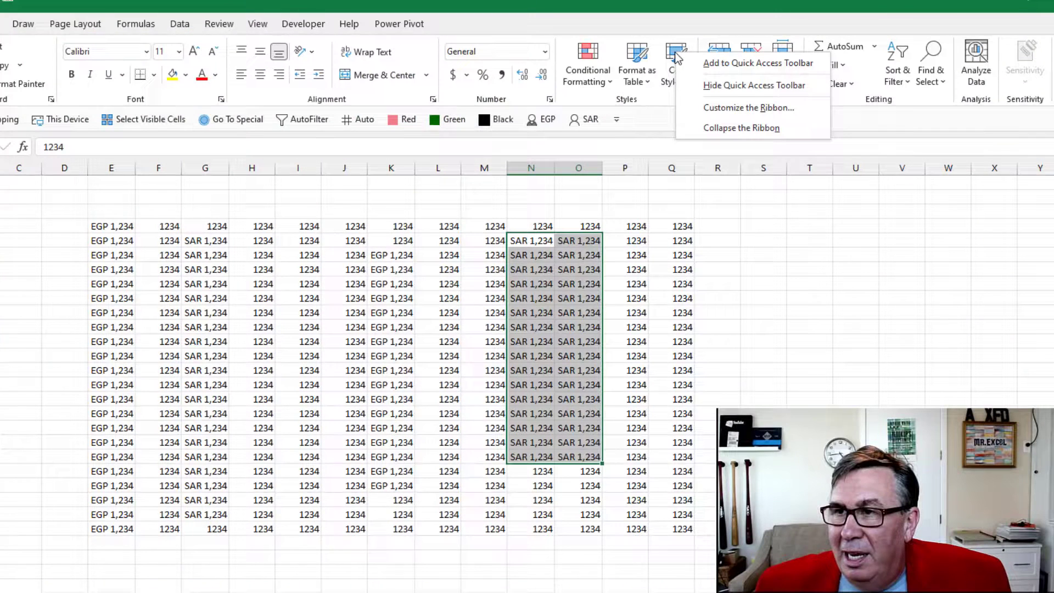
Add Cell Styles to the Quick Access Toolbar and move it to the first position
{"action": "left_click", "coordinate": [708, 63]}
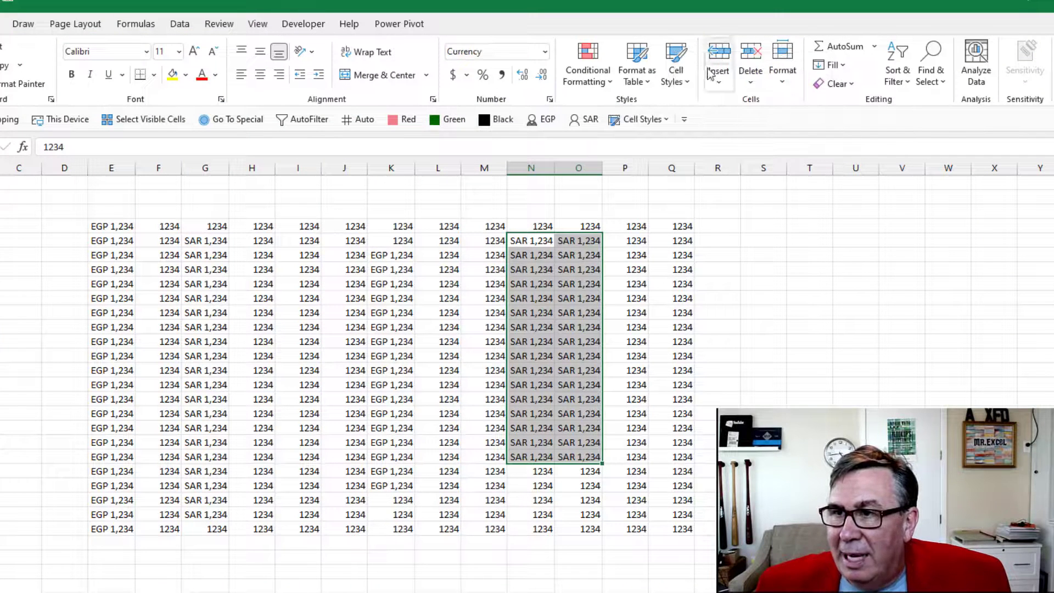
{"action": "right_click", "coordinate": [652, 125]}
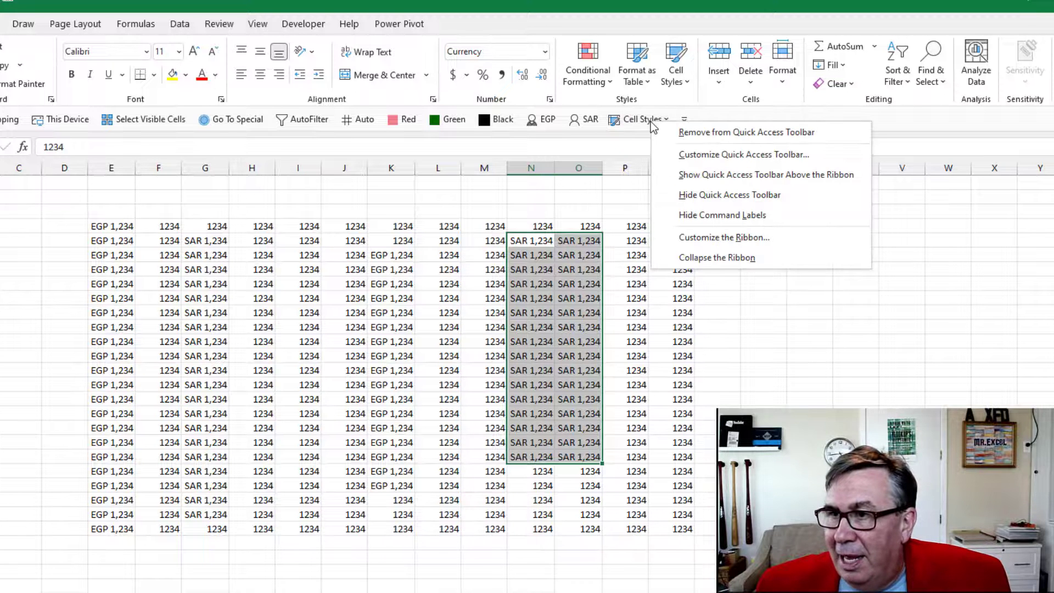
{"action": "left_click", "coordinate": [680, 154]}
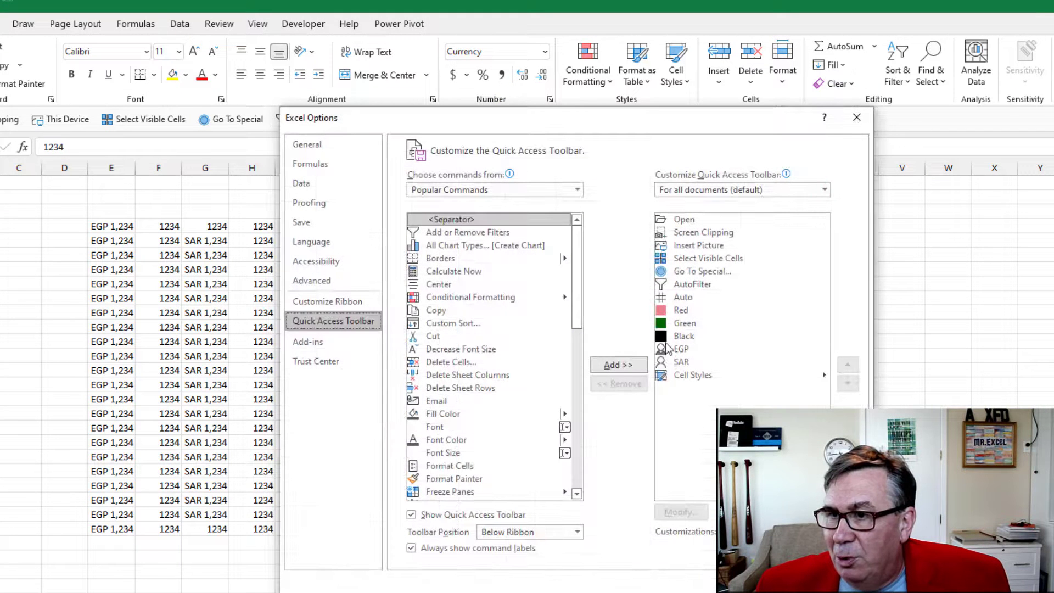
{"action": "left_click", "coordinate": [683, 375]}
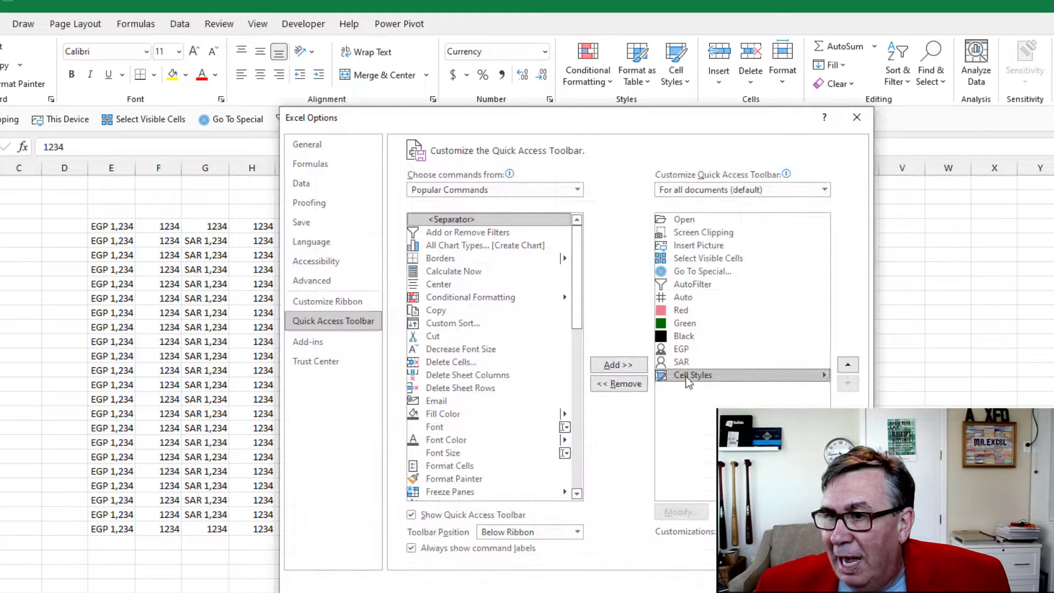
{"action": "left_click", "coordinate": [847, 365]}
{"action": "left_click", "coordinate": [847, 365]}
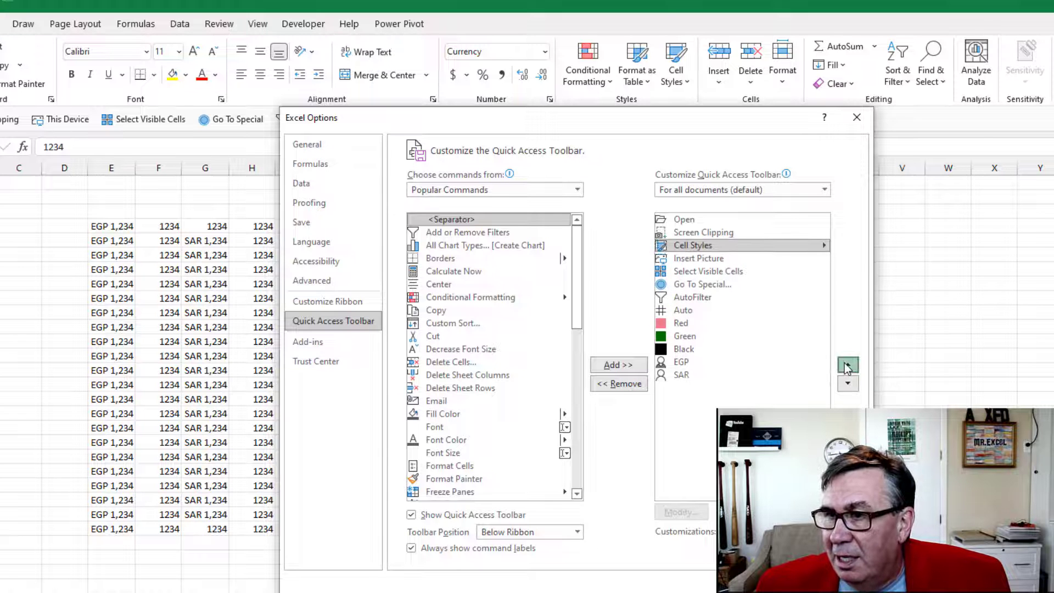
{"action": "left_click", "coordinate": [847, 365]}
{"action": "left_click", "coordinate": [847, 365]}
{"action": "key", "text": "Return"}
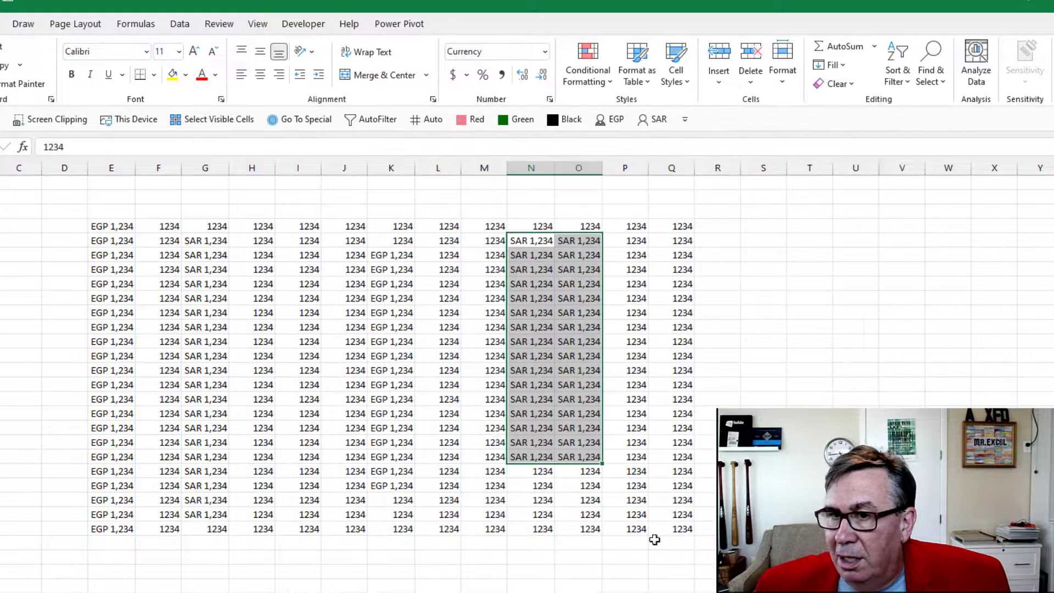
Apply the EGP style to H7:H16 using the Alt+1 Cell Styles shortcut
{"action": "left_click_drag", "start_coordinate": [378, 269], "coordinate": [377, 414]}
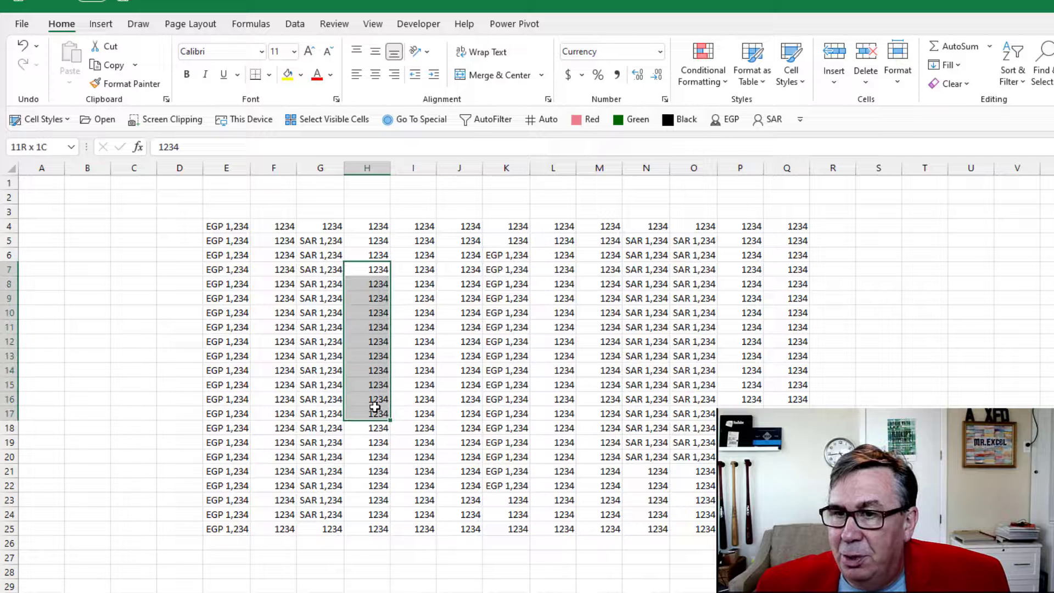
{"action": "key", "text": "alt"}
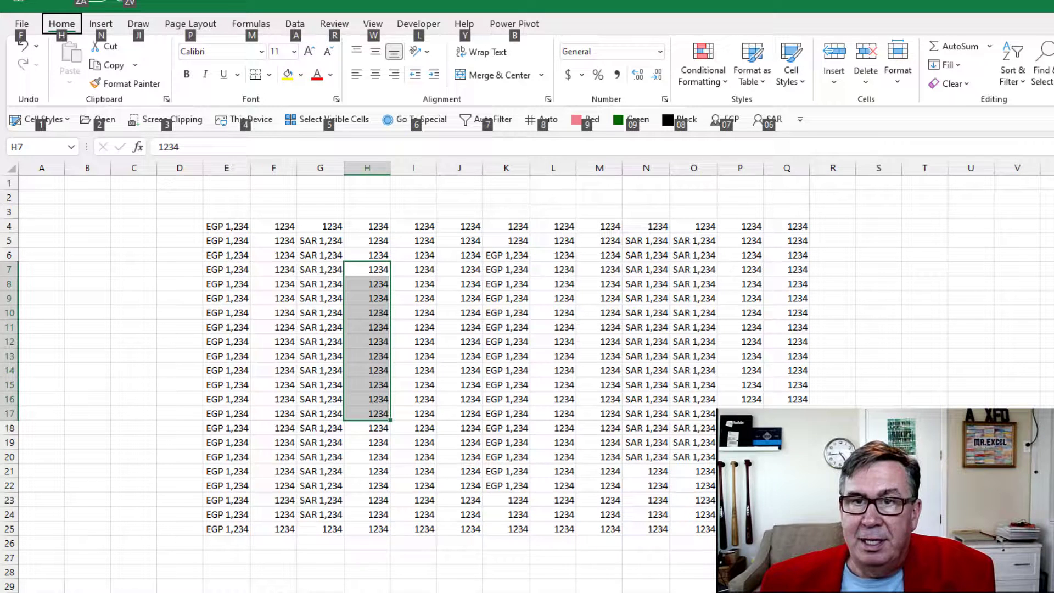
{"action": "key", "text": "1"}
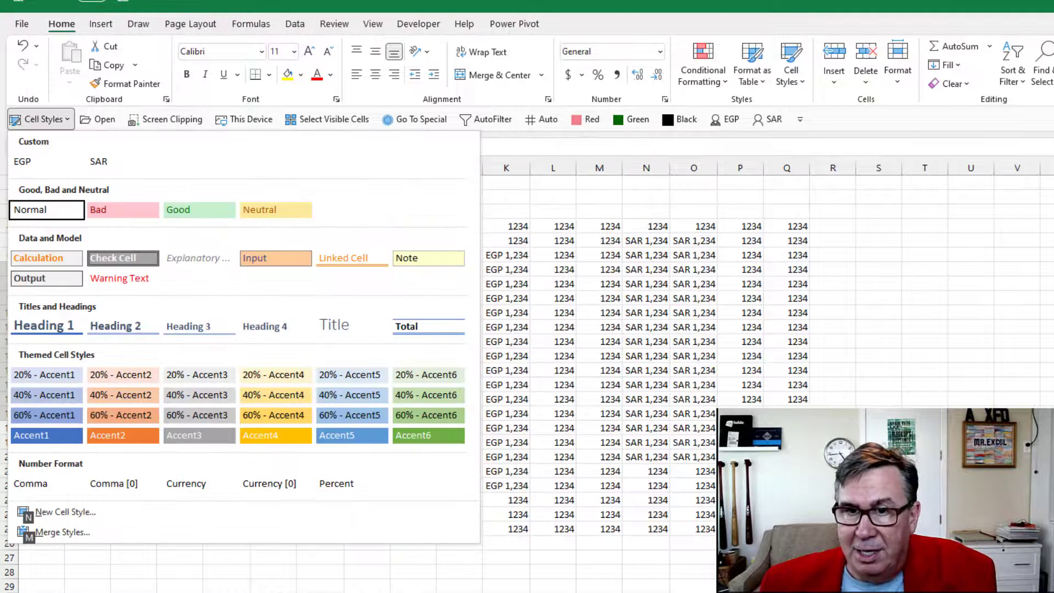
{"action": "key", "text": "Up"}
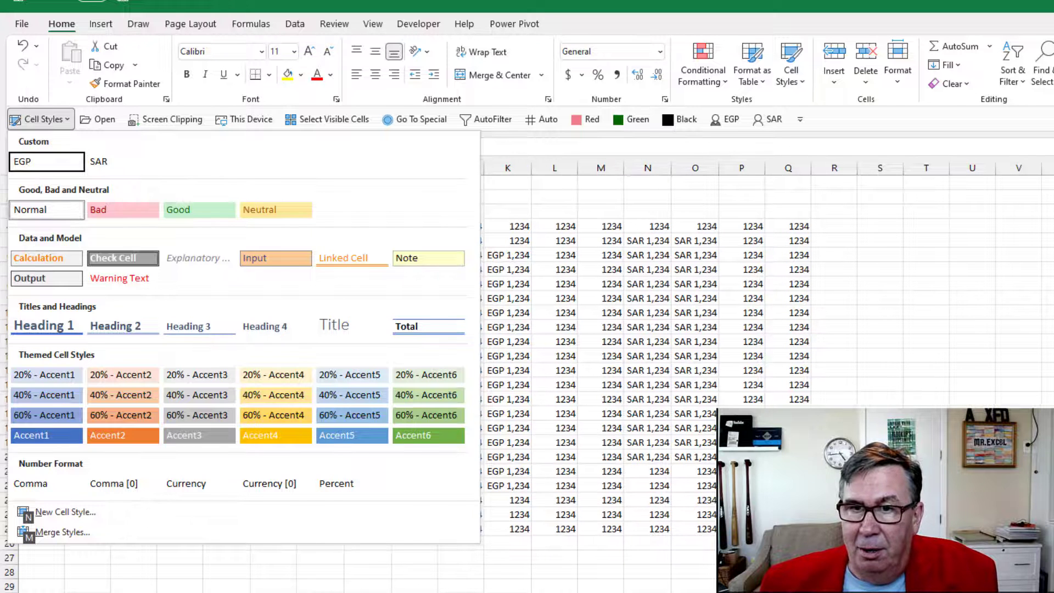
{"action": "key", "text": "Return"}
Apply the SAR style to Q7:Q16 via Alt+1 and arrow-key gallery selection
{"action": "key", "text": "Right"}
{"action": "key", "text": "Right"}
{"action": "key", "text": "Right"}
{"action": "key", "text": "Right"}
{"action": "key", "text": "Right"}
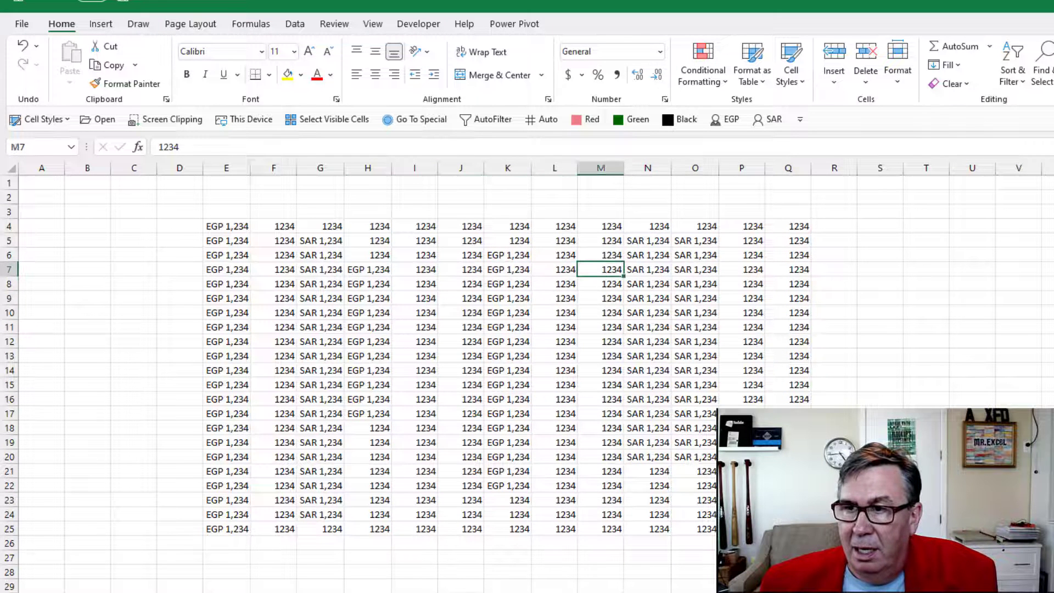
{"action": "key", "text": "Right"}
{"action": "key", "text": "Right"}
{"action": "key", "text": "Right"}
{"action": "key", "text": "Right"}
{"action": "key", "text": "shift+Down"}
{"action": "key", "text": "shift+Down"}
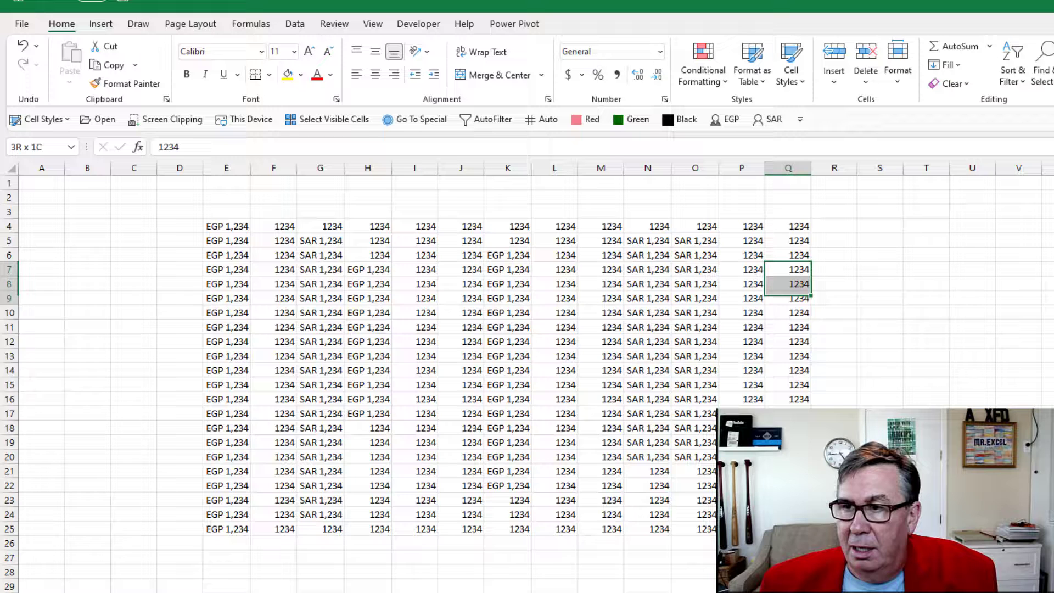
{"action": "key", "text": "shift+Down"}
{"action": "key", "text": "shift+Down"}
{"action": "key", "text": "shift+Down"}
{"action": "key", "text": "alt"}
{"action": "key", "text": "1"}
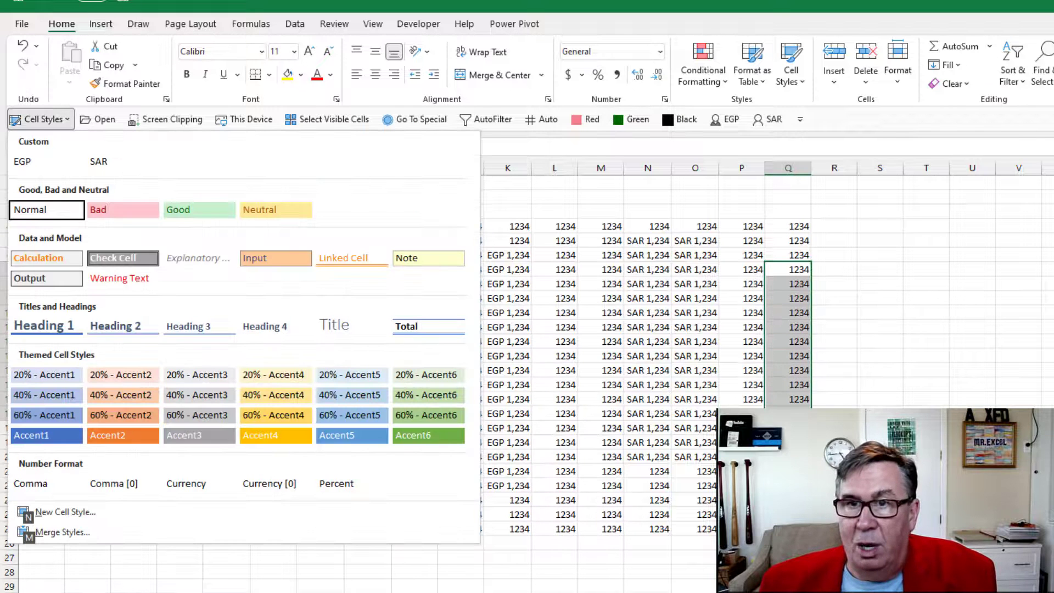
{"action": "key", "text": "Up"}
{"action": "key", "text": "Right"}
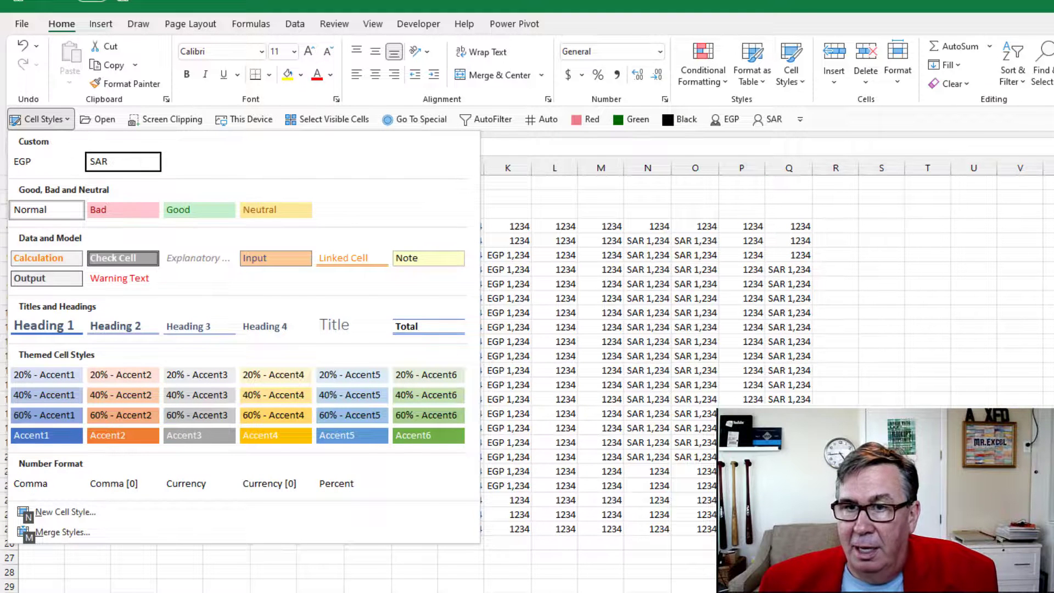
{"action": "key", "text": "Return"}
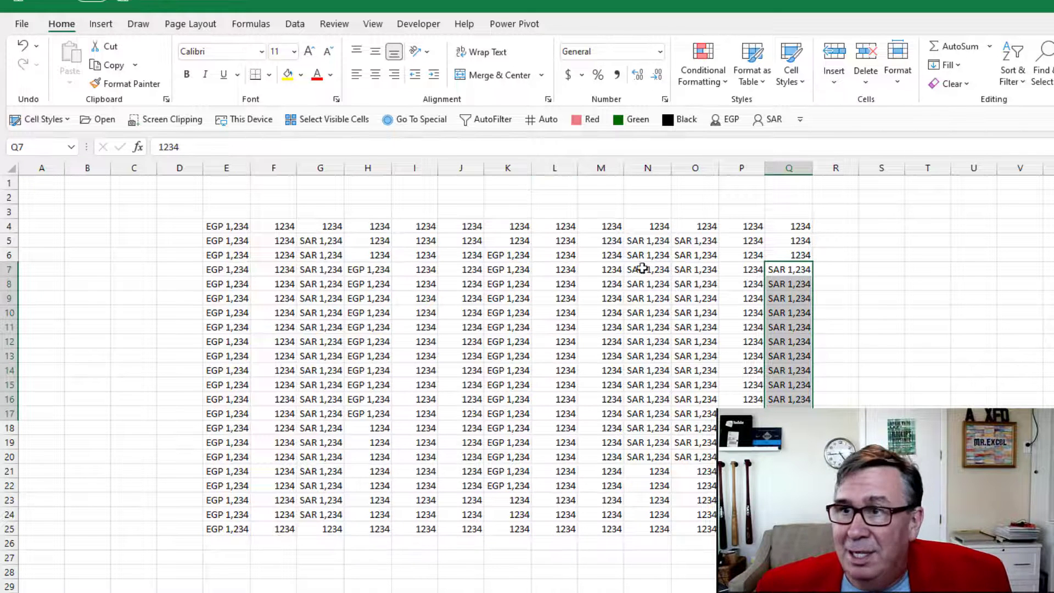
{"action": "left_click", "coordinate": [582, 76]}
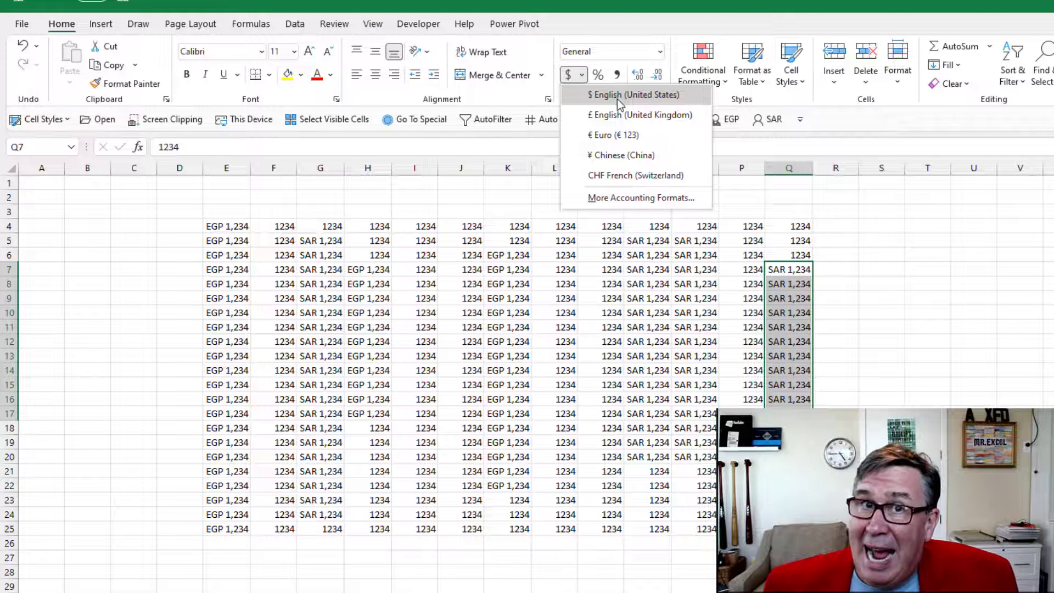
{"action": "left_click", "coordinate": [651, 31]}
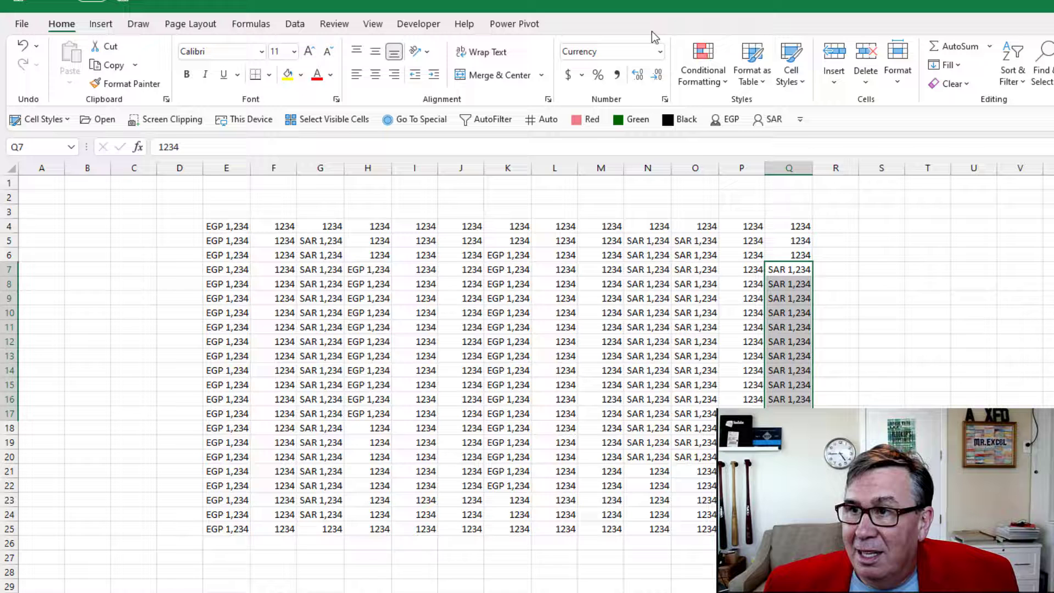
{"action": "left_click", "coordinate": [801, 82]}
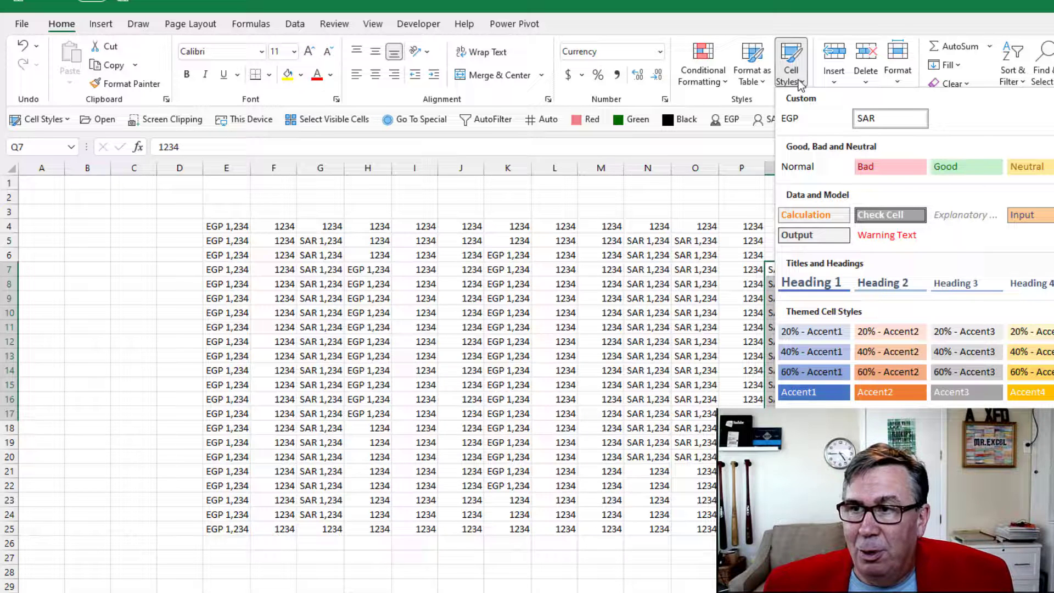
Dismiss the Cell Styles gallery with Esc, leaving Q7:Q16 as SAR 1,234
{"action": "left_click", "coordinate": [800, 22]}
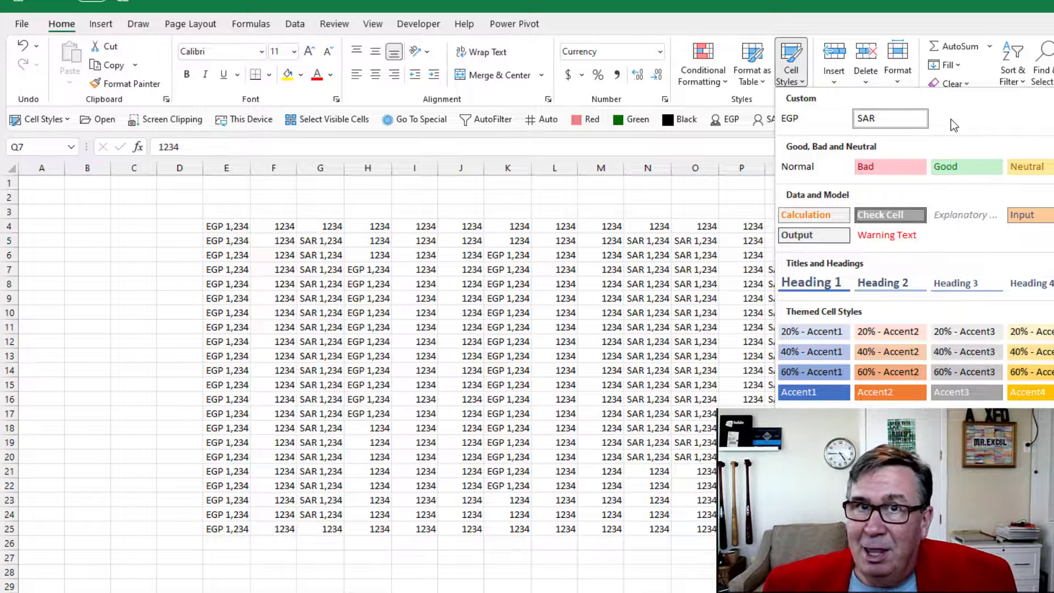
{"action": "key", "text": "Escape"}
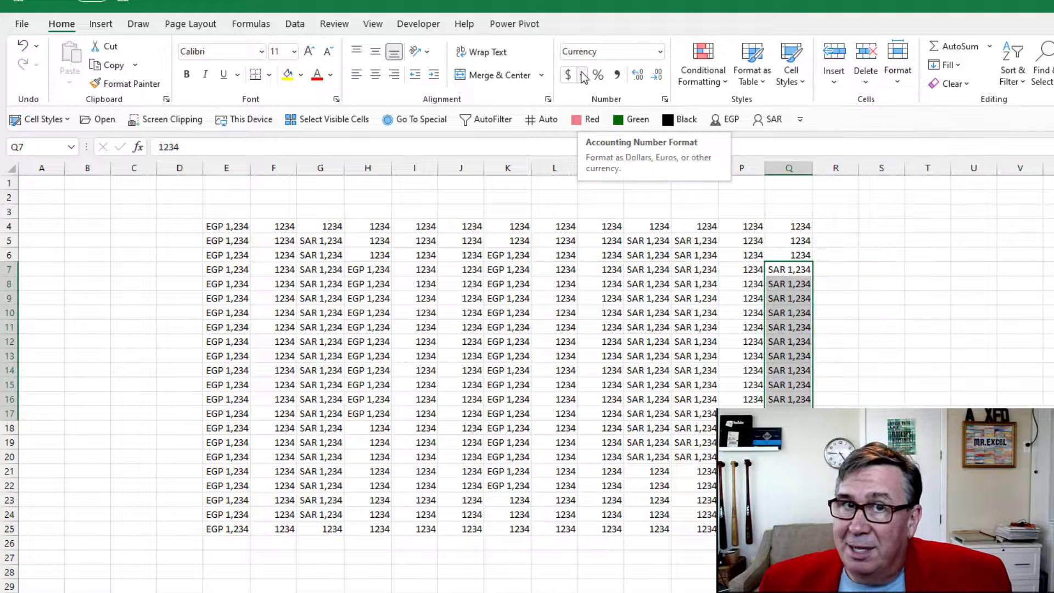